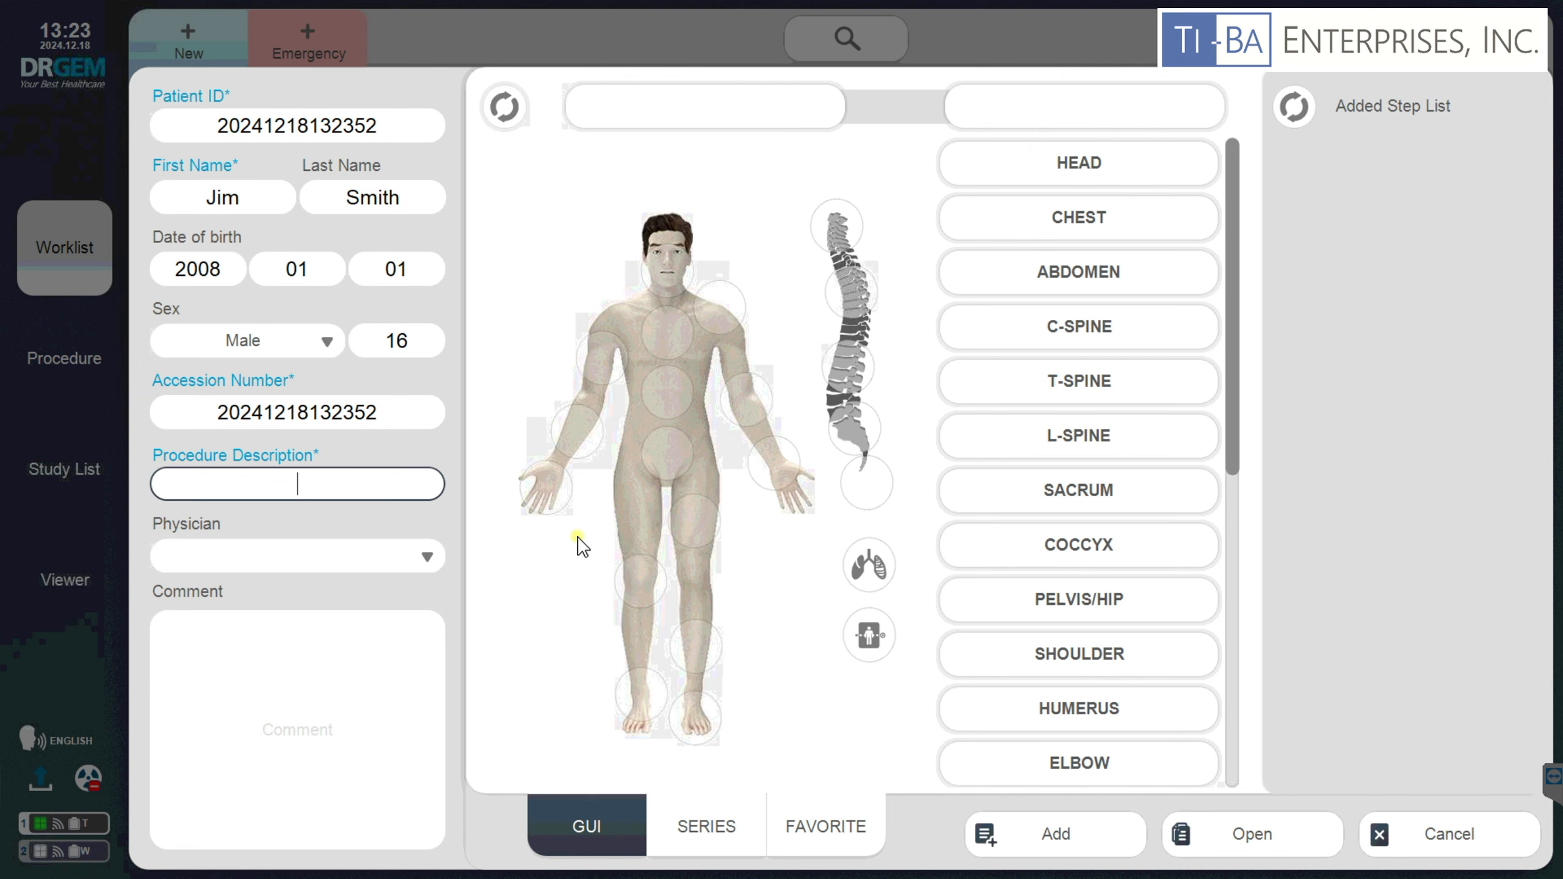
Enter Chest as the procedure description for the new patient record.
type("Chest")
key("Tab")
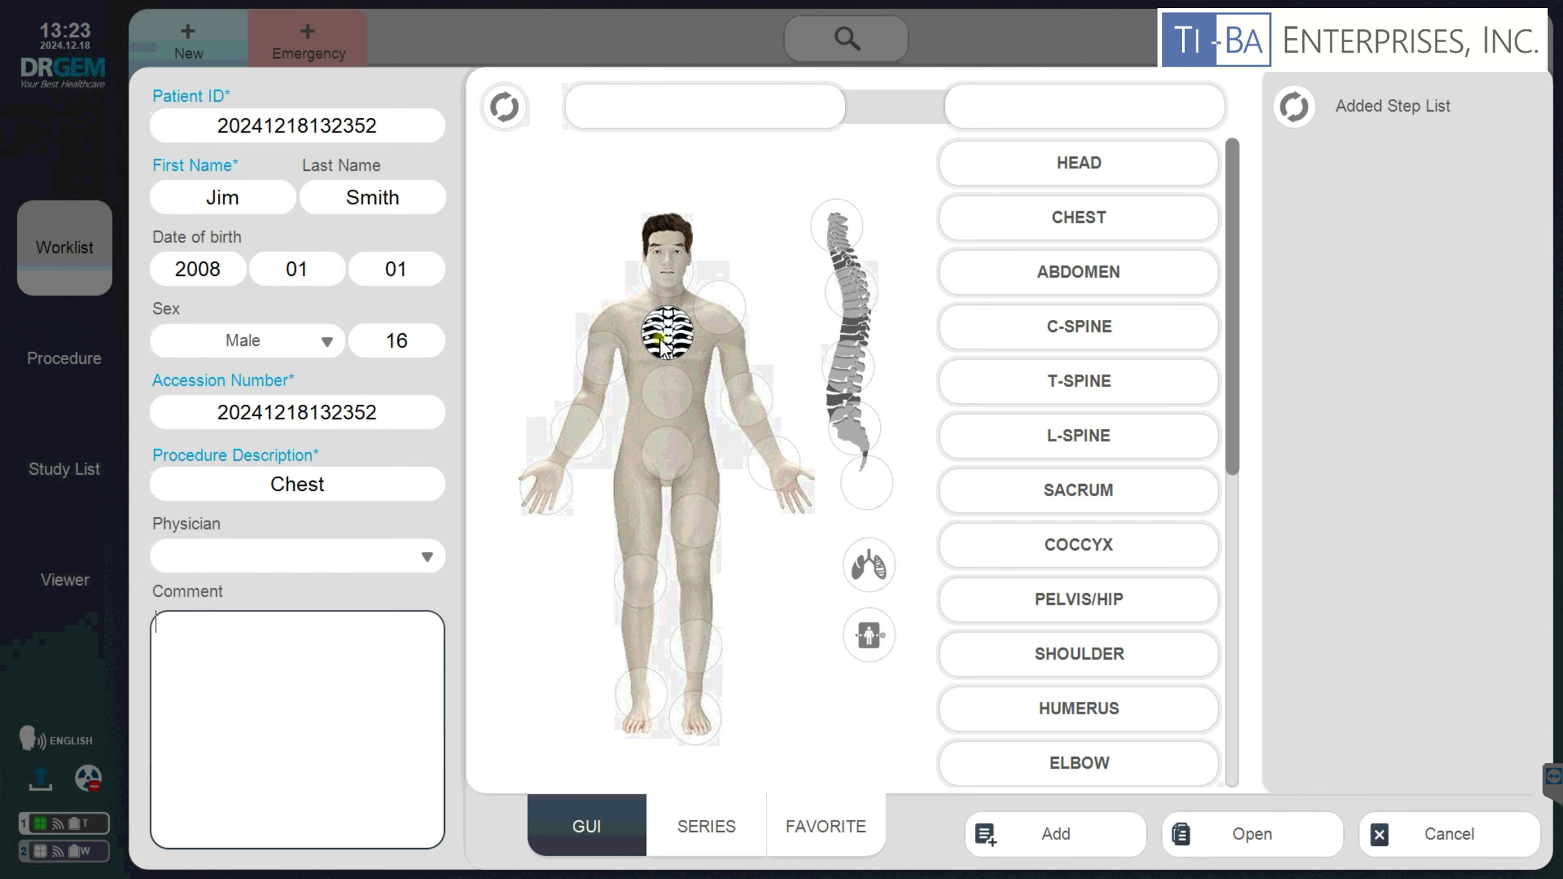
Look through the body-part selections for the forearm, tube line and chest on the anatomical figure.
left_click(579, 432)
left_click(1143, 168)
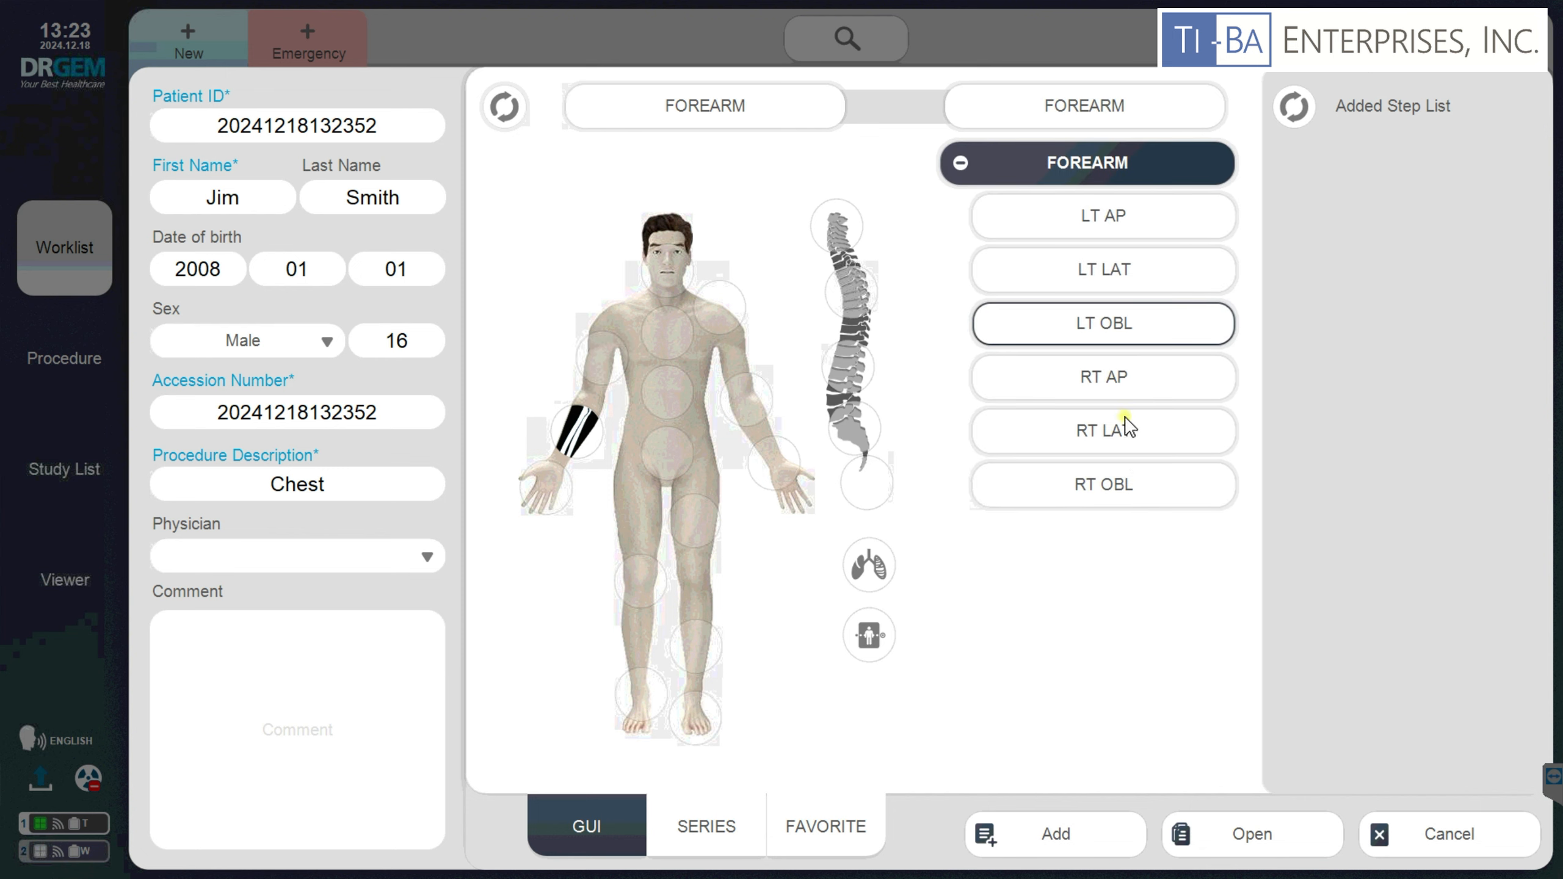
left_click(869, 568)
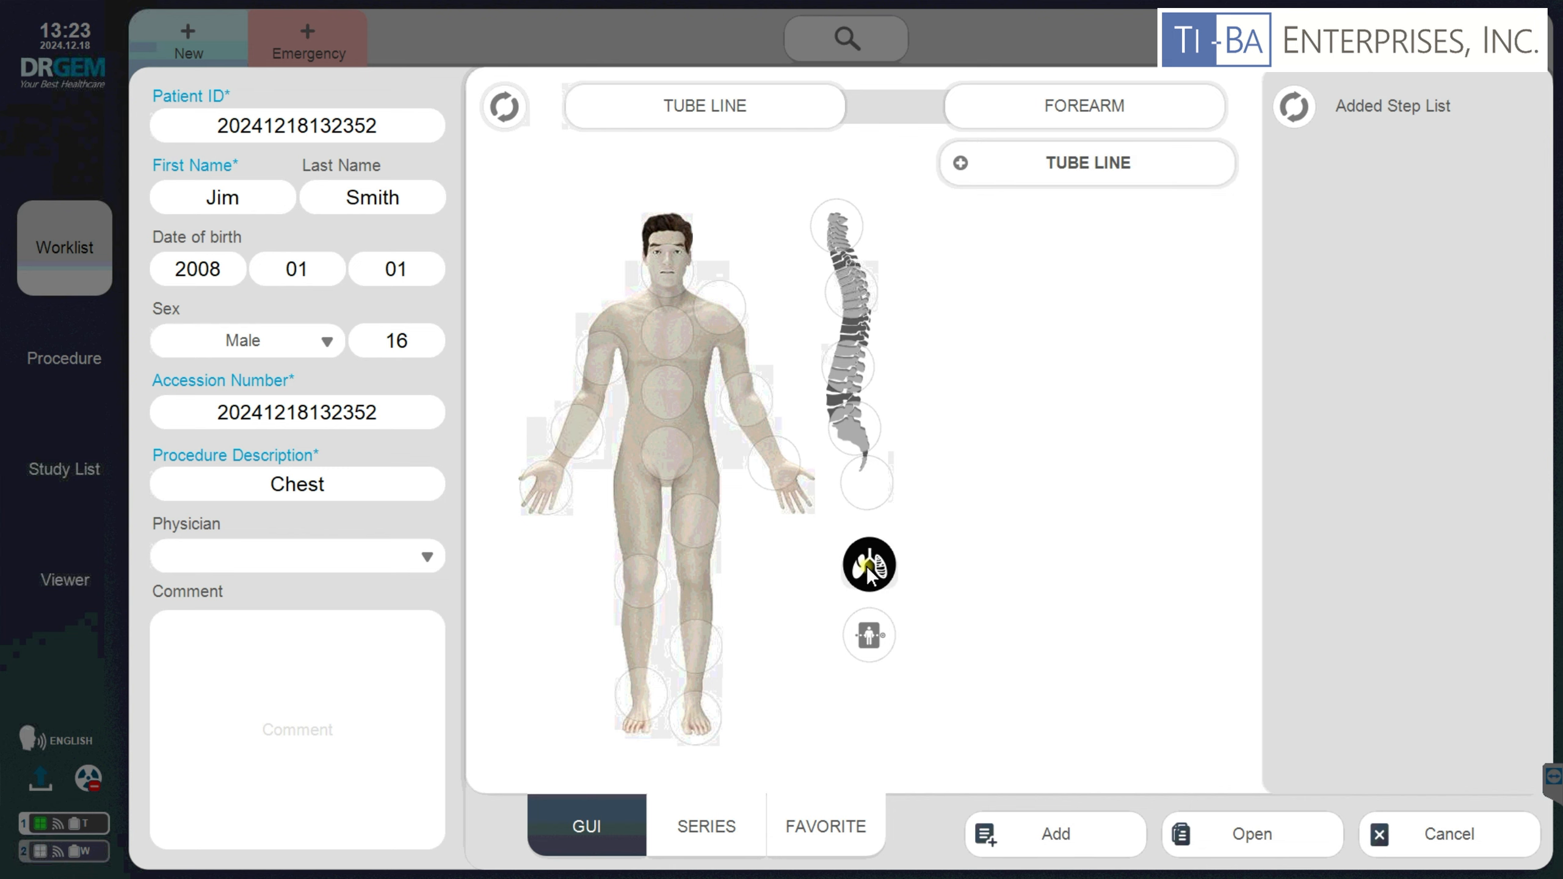
left_click(660, 346)
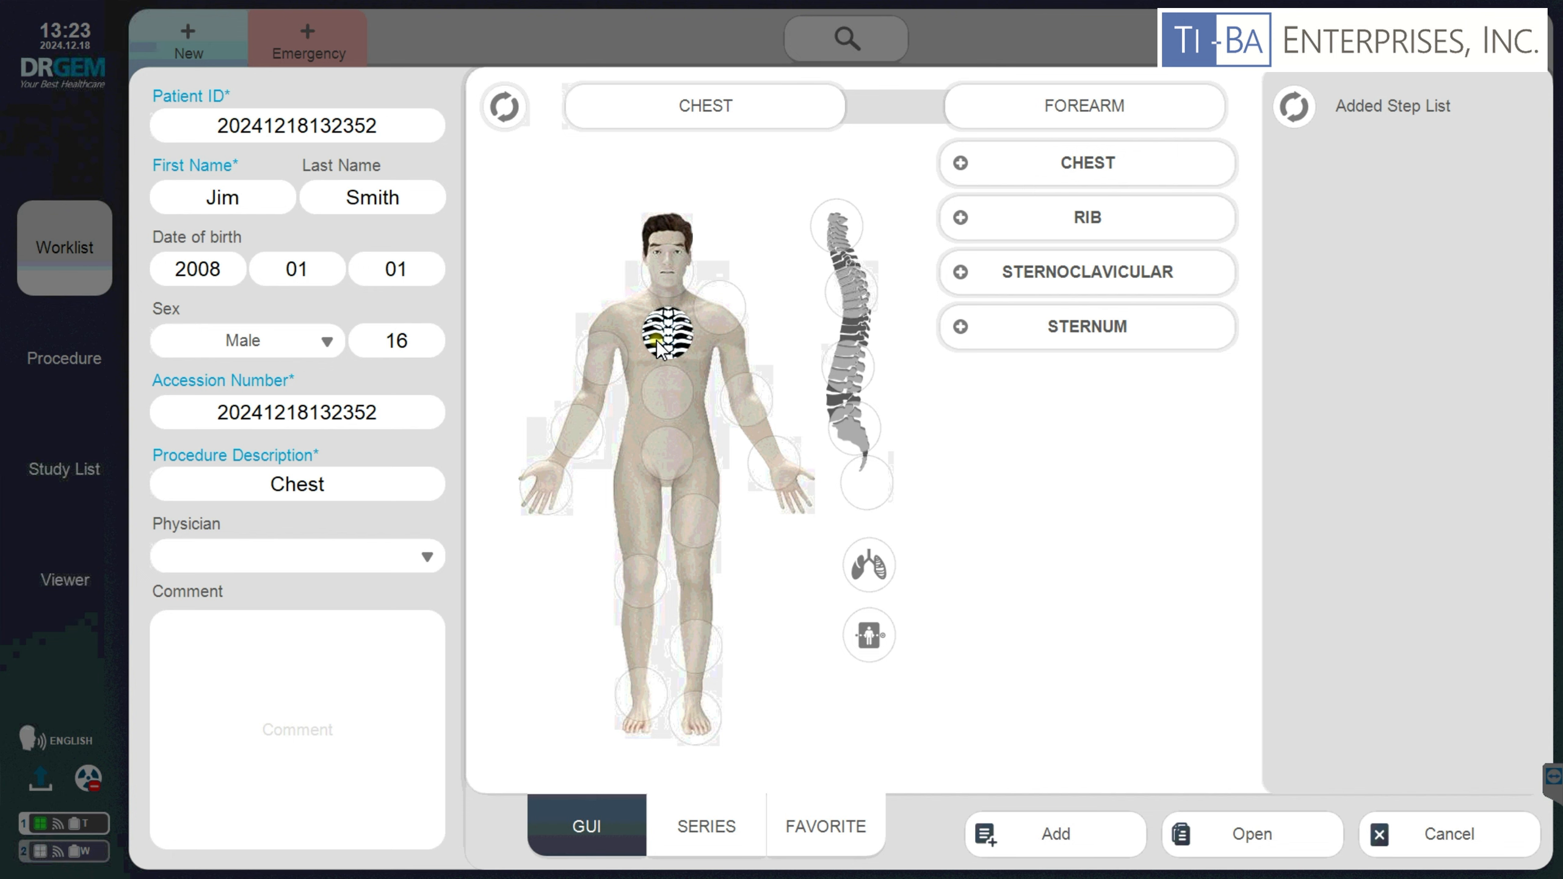
Add the CHEST AP and CHEST PA steps from the predefined chest series and open the procedure.
left_click(696, 820)
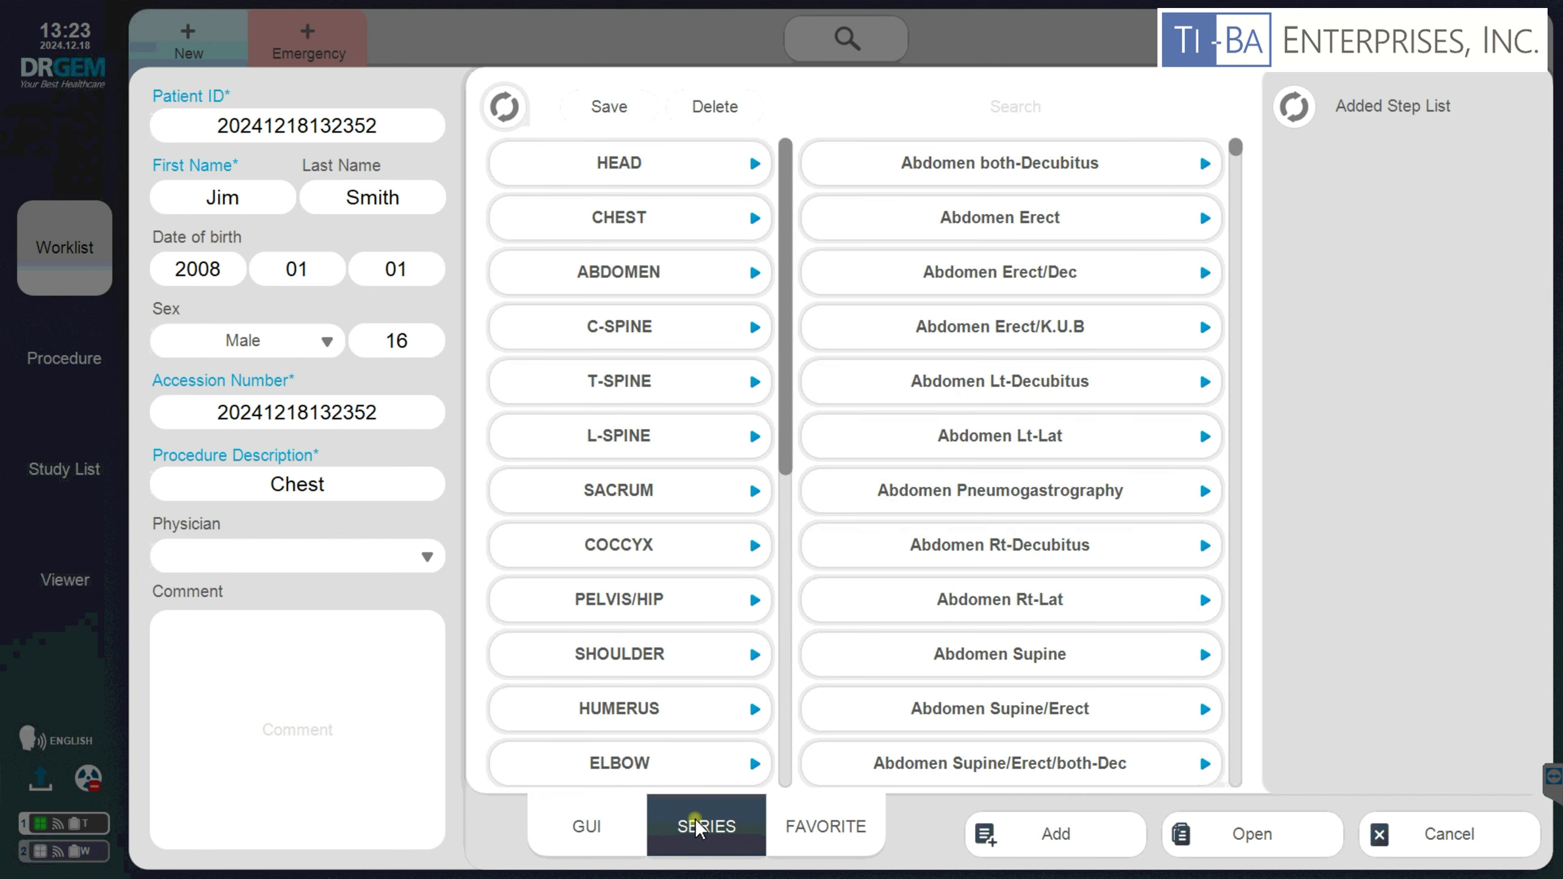
left_click(645, 227)
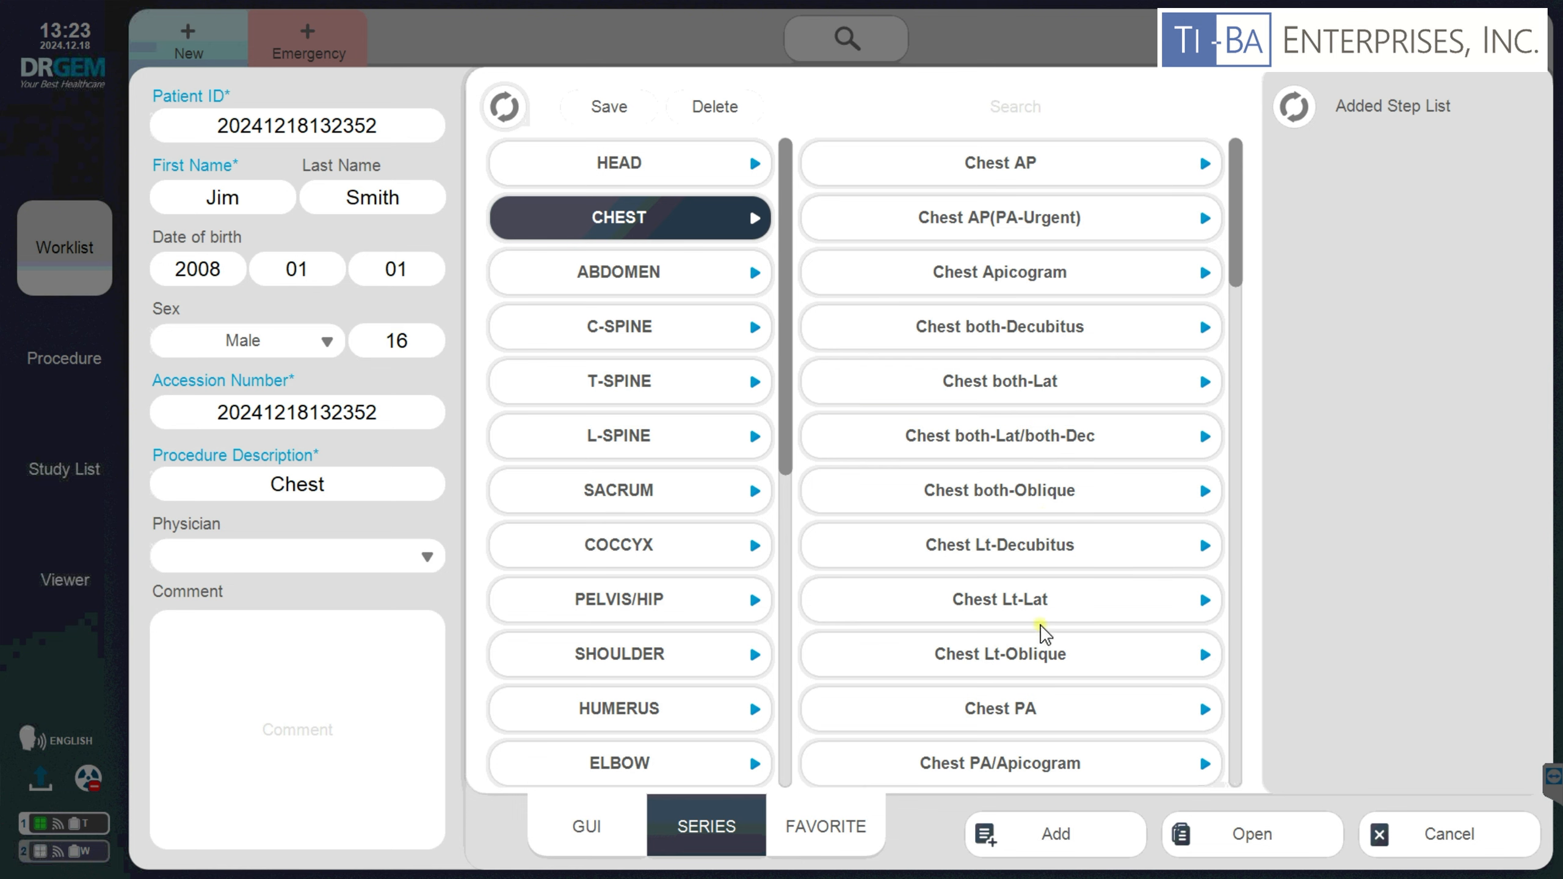
left_click(1057, 223)
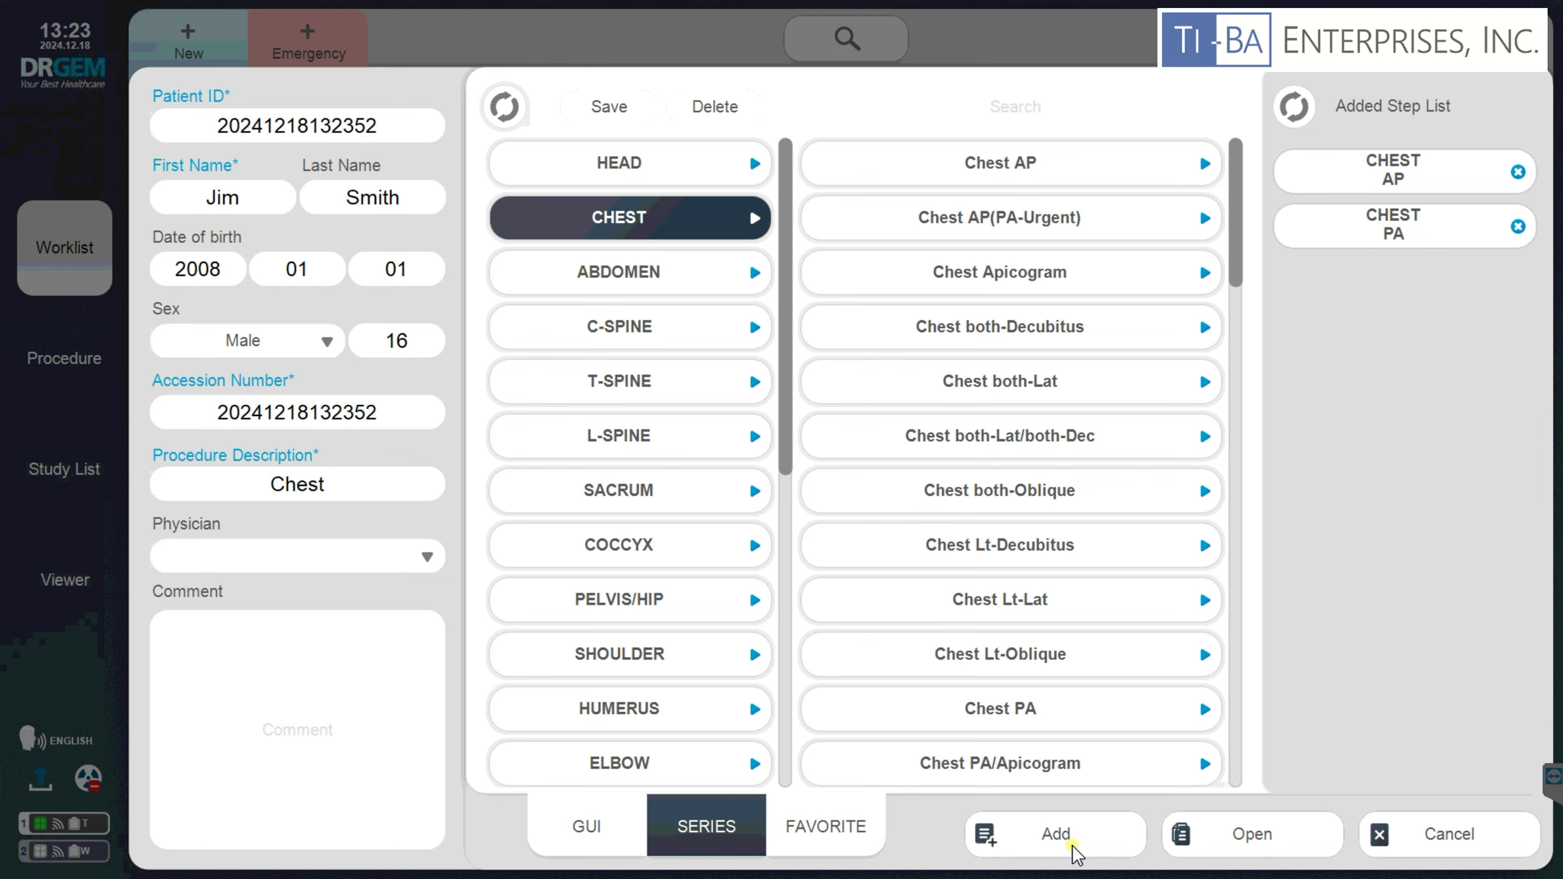
left_click(1255, 833)
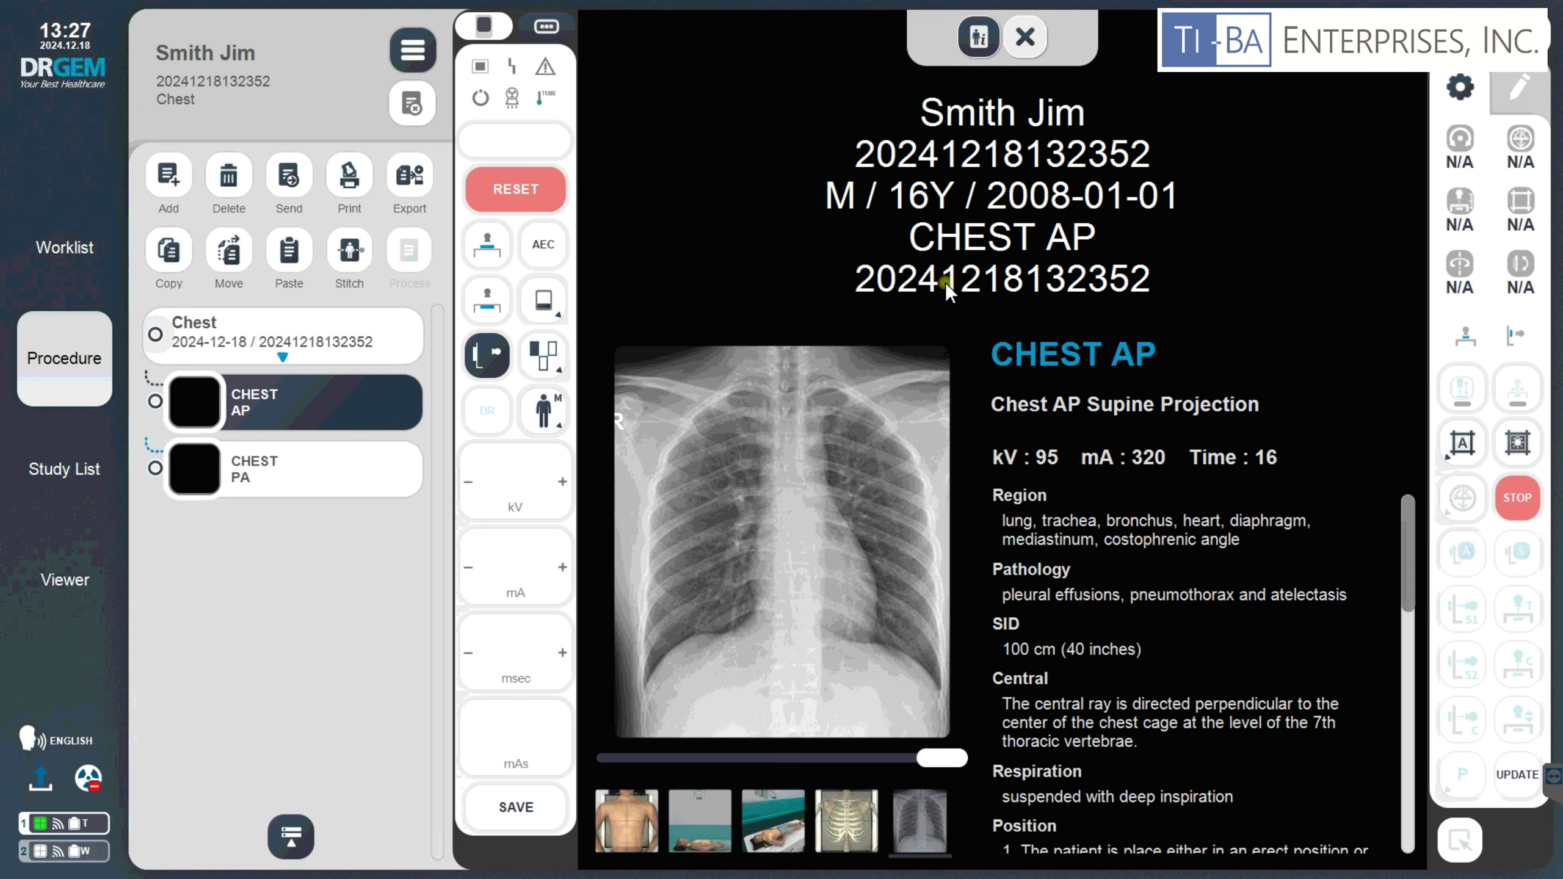
Select the CHEST AP step and read its positioning guide, from the central ray and position notes to evaluation and tips.
left_click(315, 473)
left_click(323, 405)
scroll(1118, 606, "down", 2)
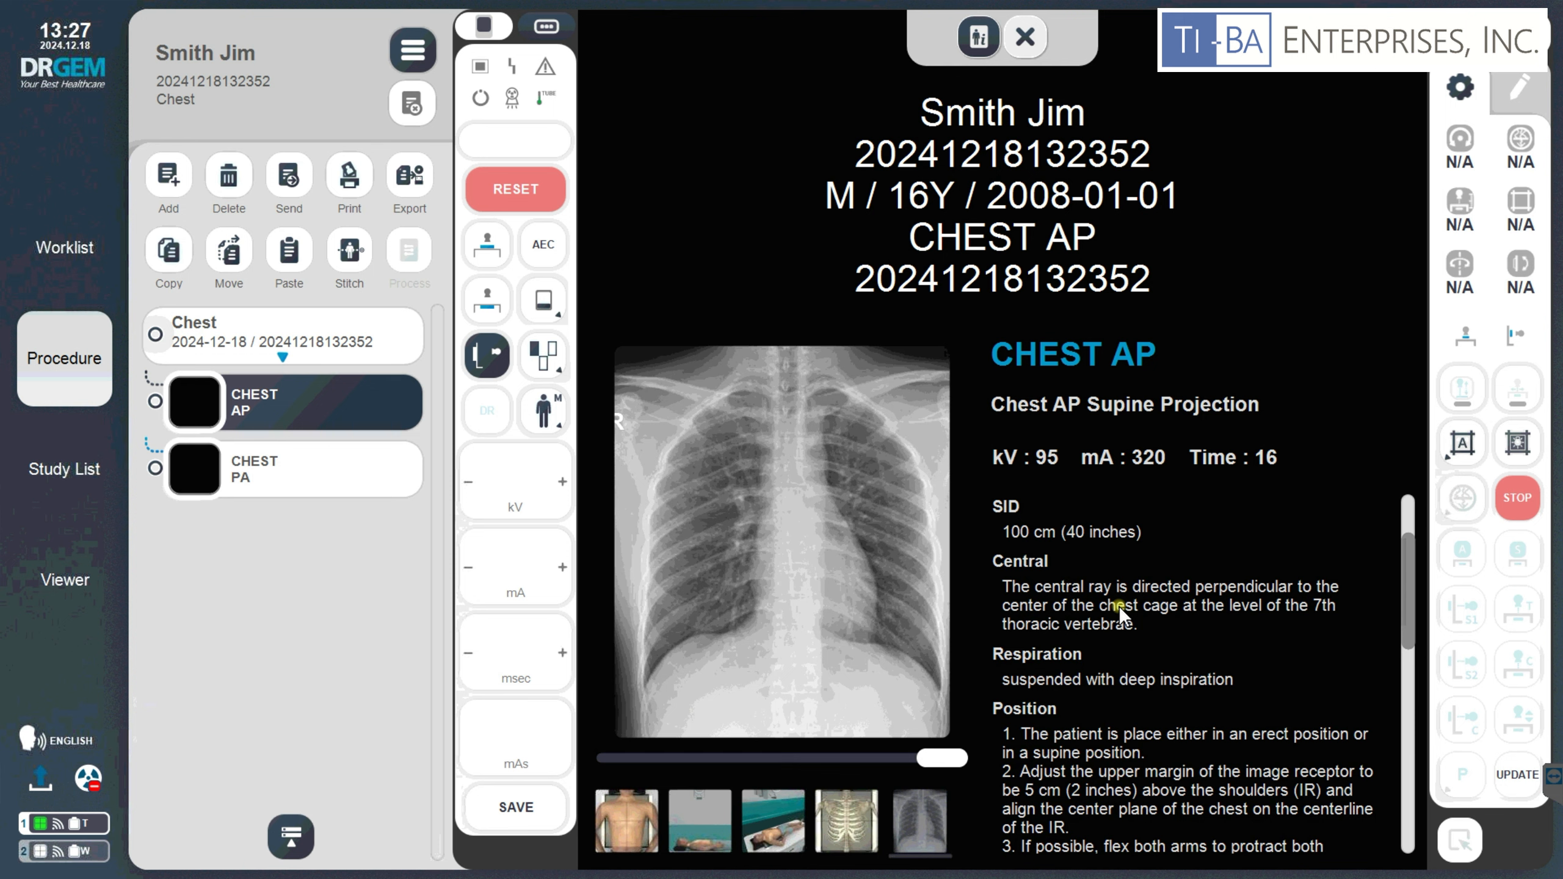
scroll(1119, 605, "down", 1)
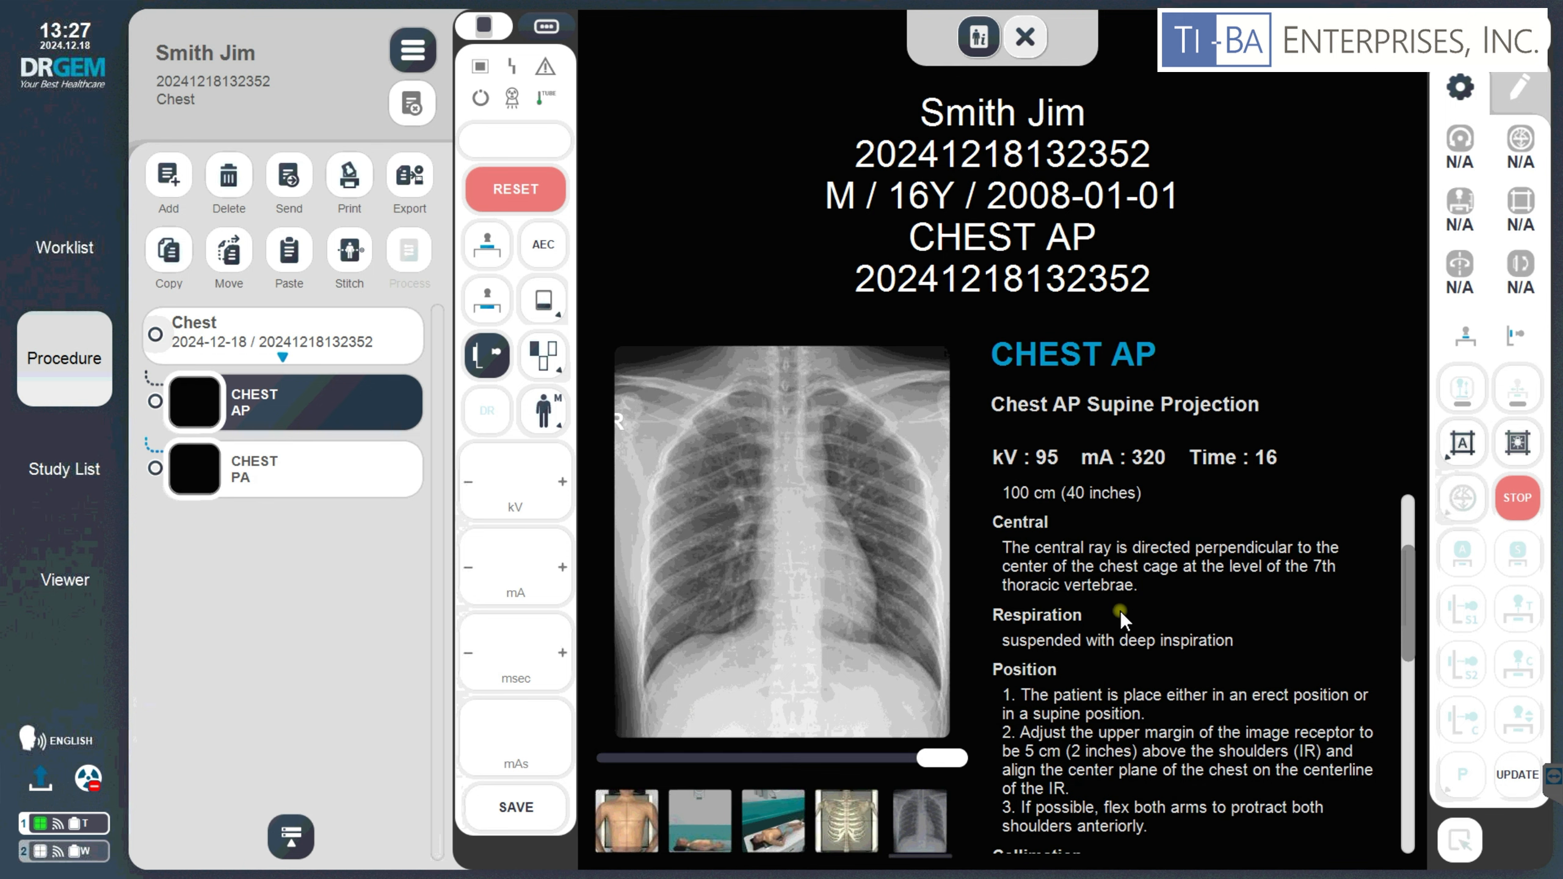
scroll(1121, 618, "down", 2)
scroll(1123, 632, "down", 1)
scroll(1126, 633, "down", 2)
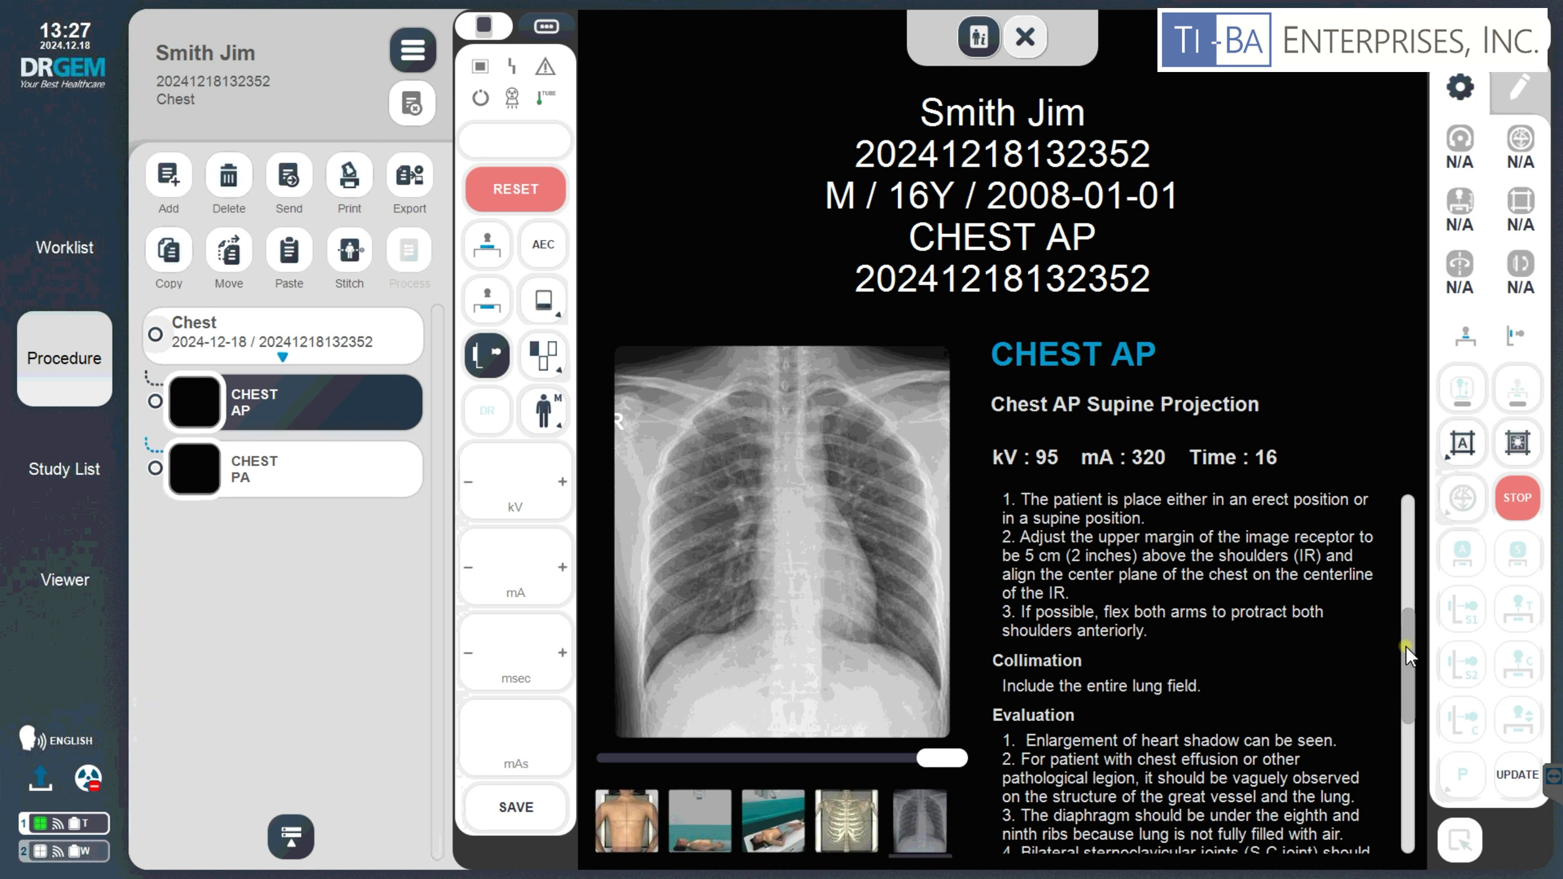
scroll(1260, 660, "down", 2)
scroll(1260, 660, "down", 2)
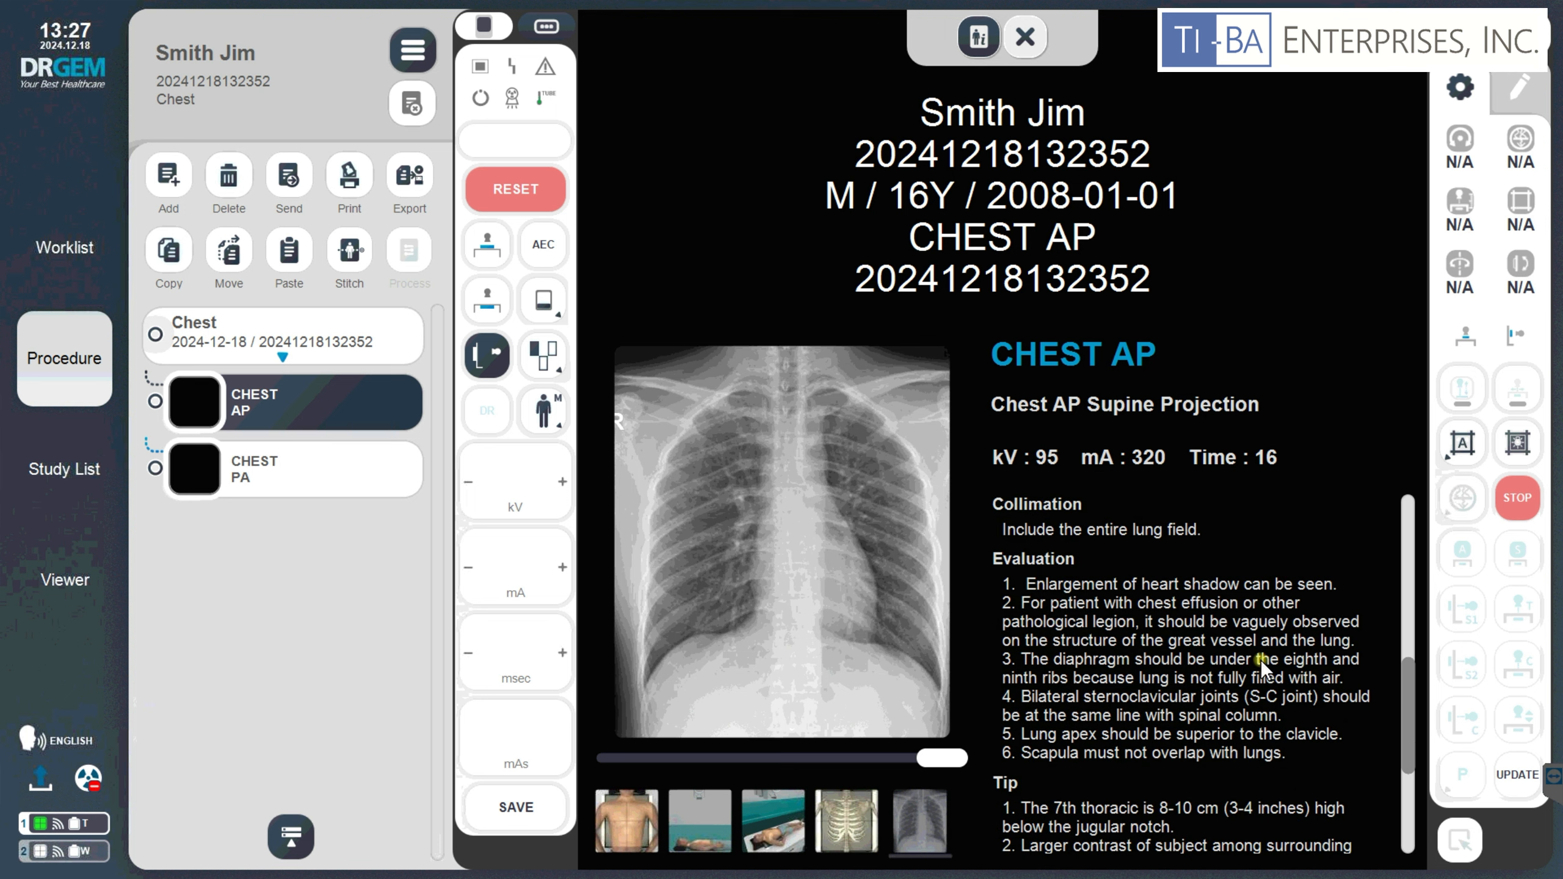
scroll(1248, 661, "down", 5)
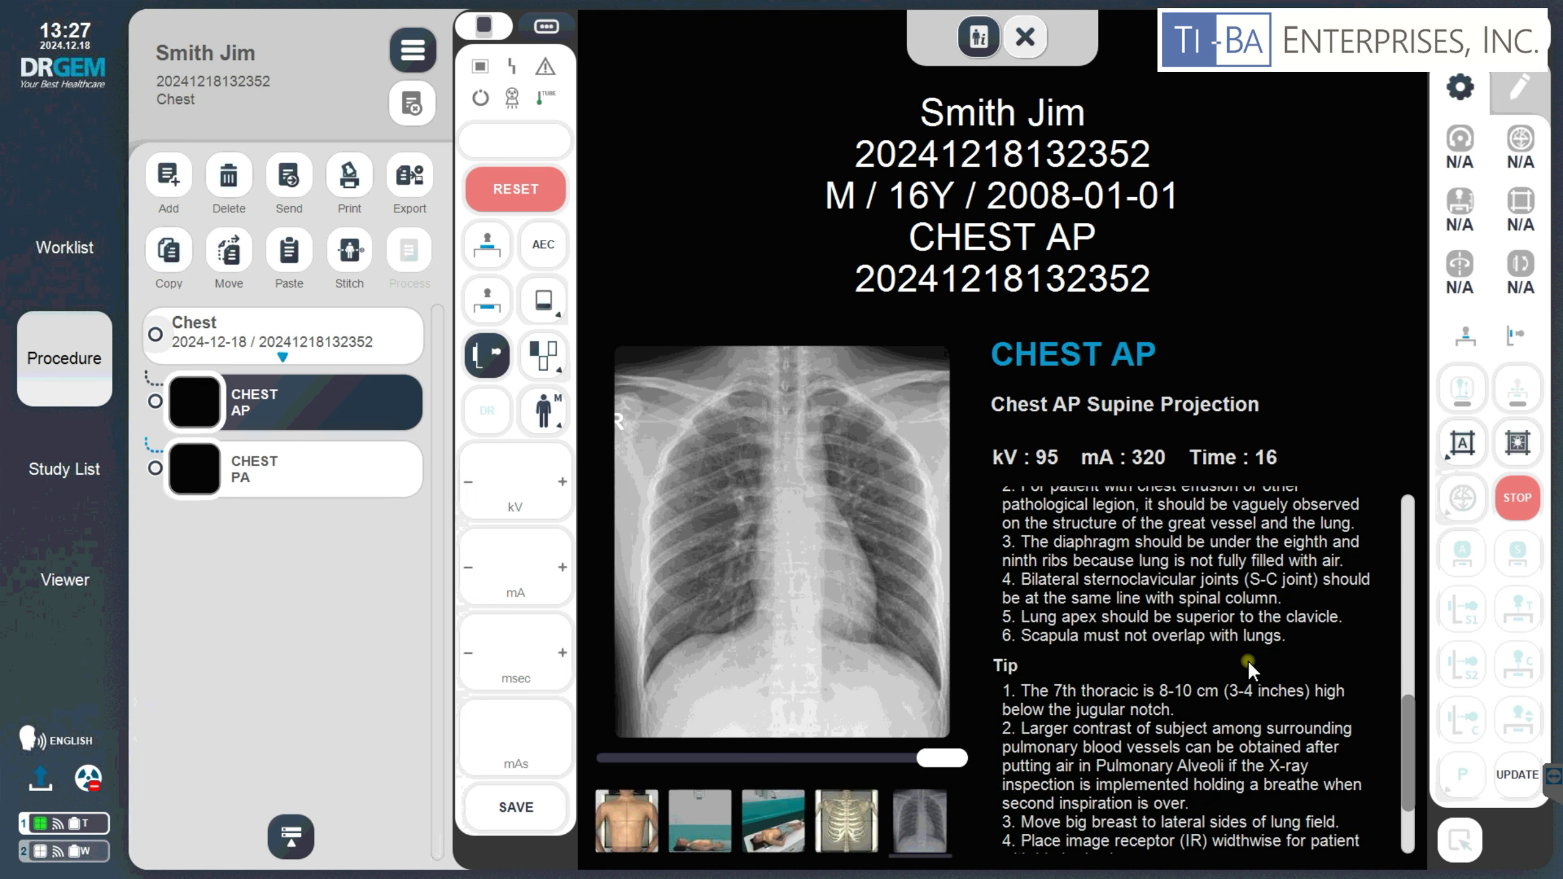
scroll(1255, 660, "up", 7)
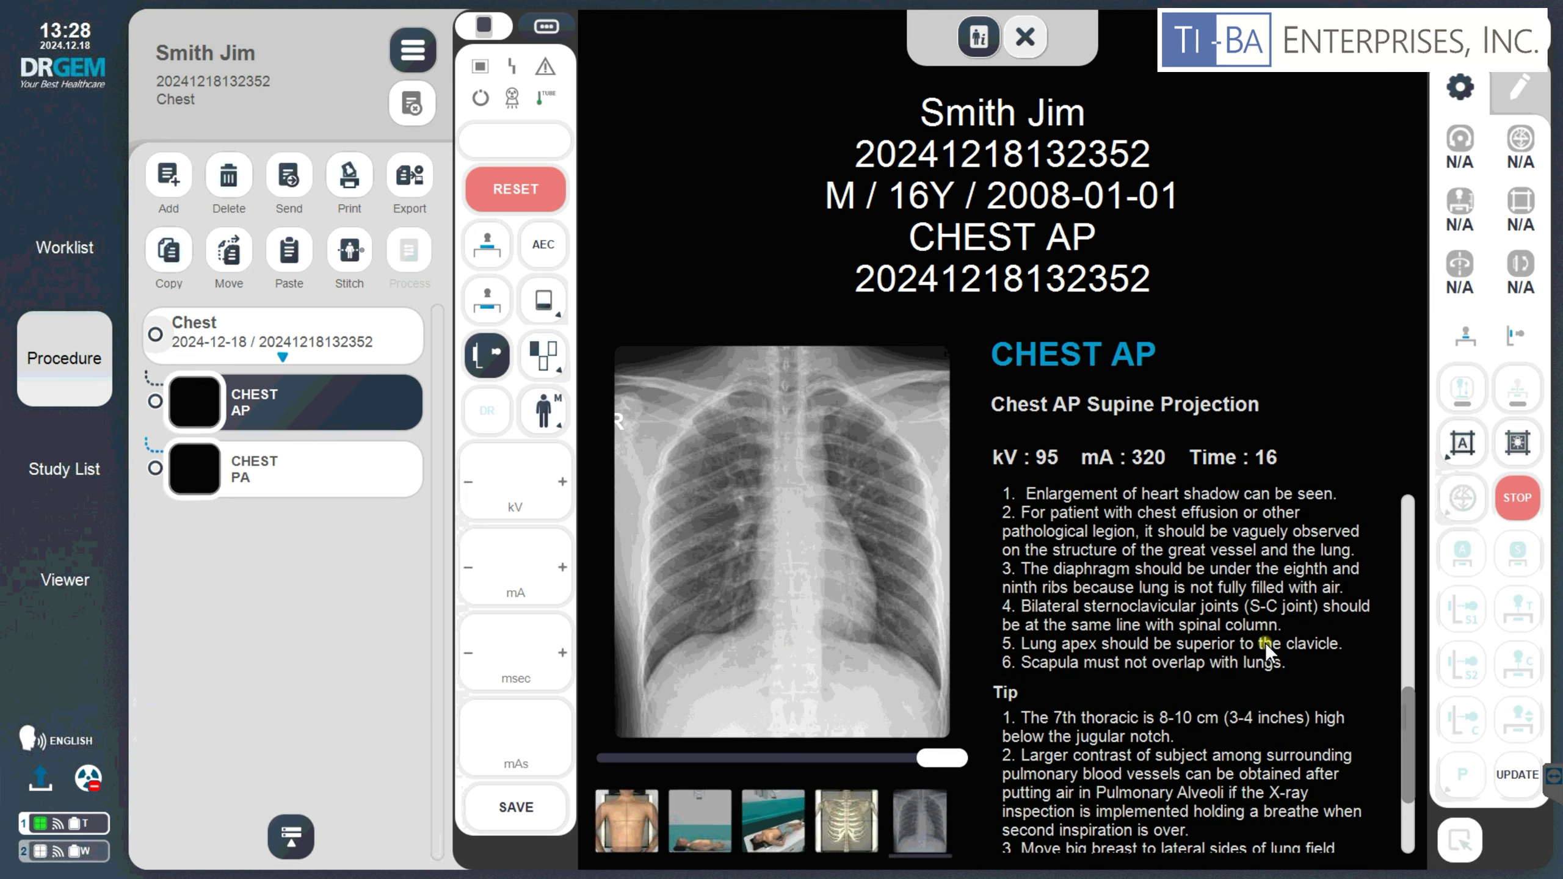
View the frontal and lying-patient reference images for CHEST AP, and toggle the positioning guide until it is hidden.
left_click_drag(952, 755, 590, 755)
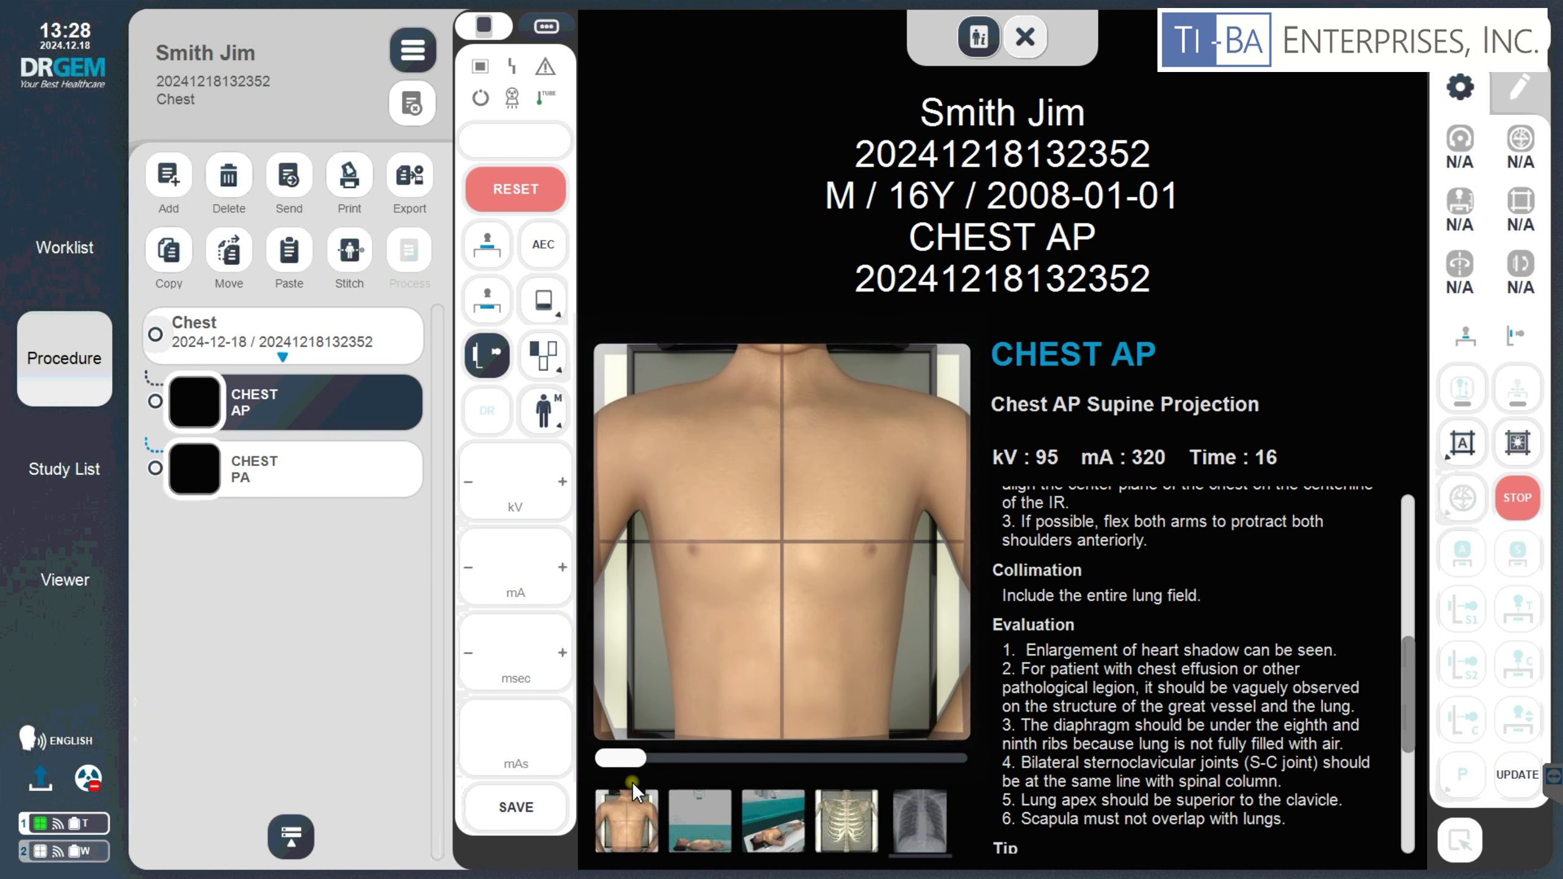
left_click(691, 810)
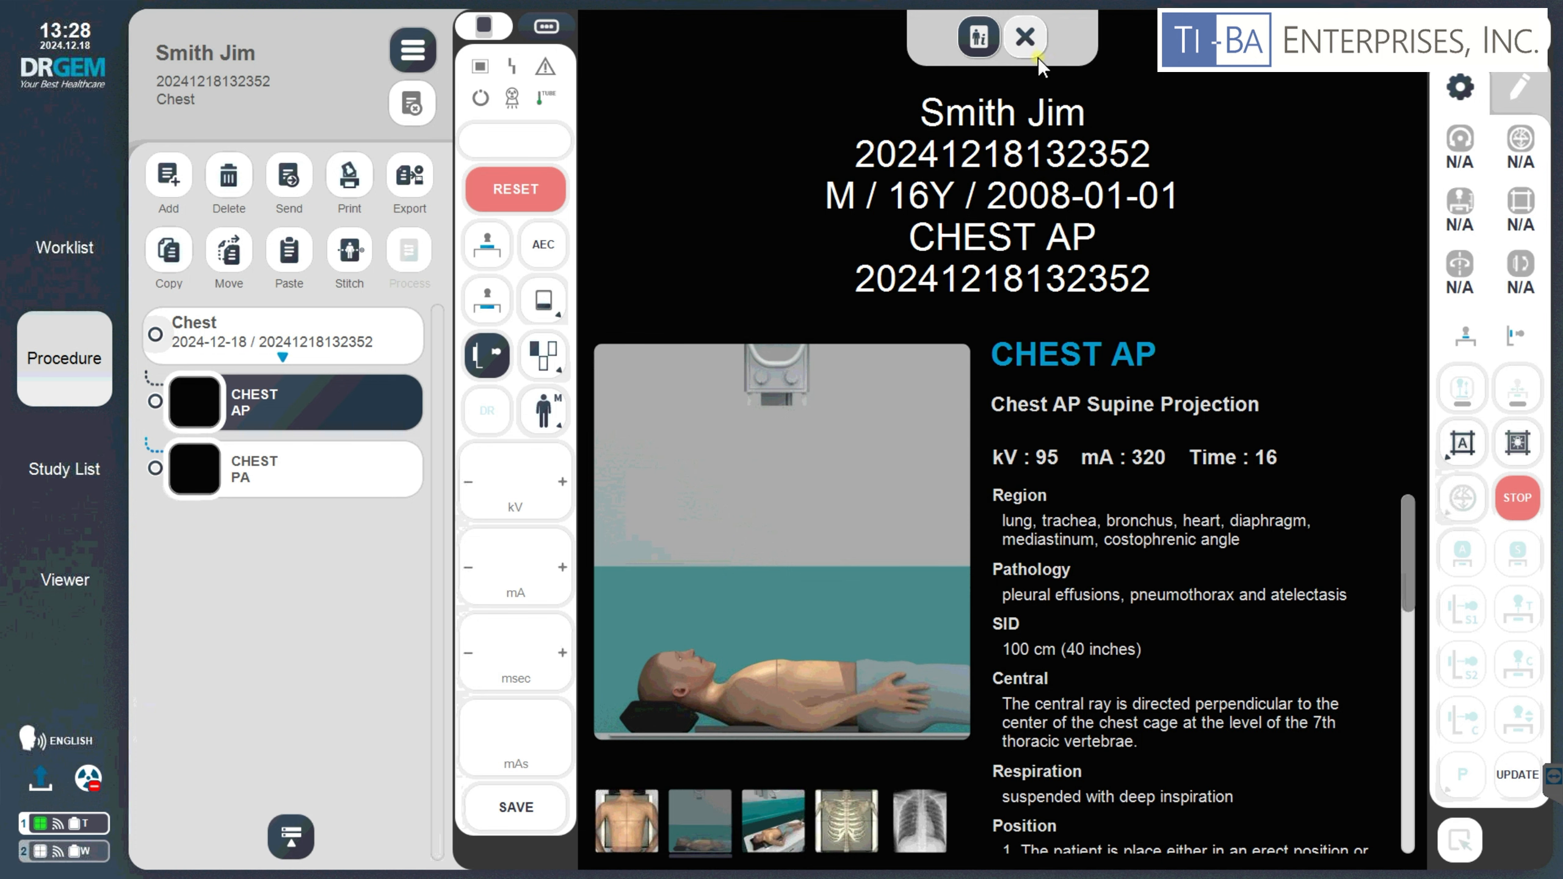
left_click(1026, 38)
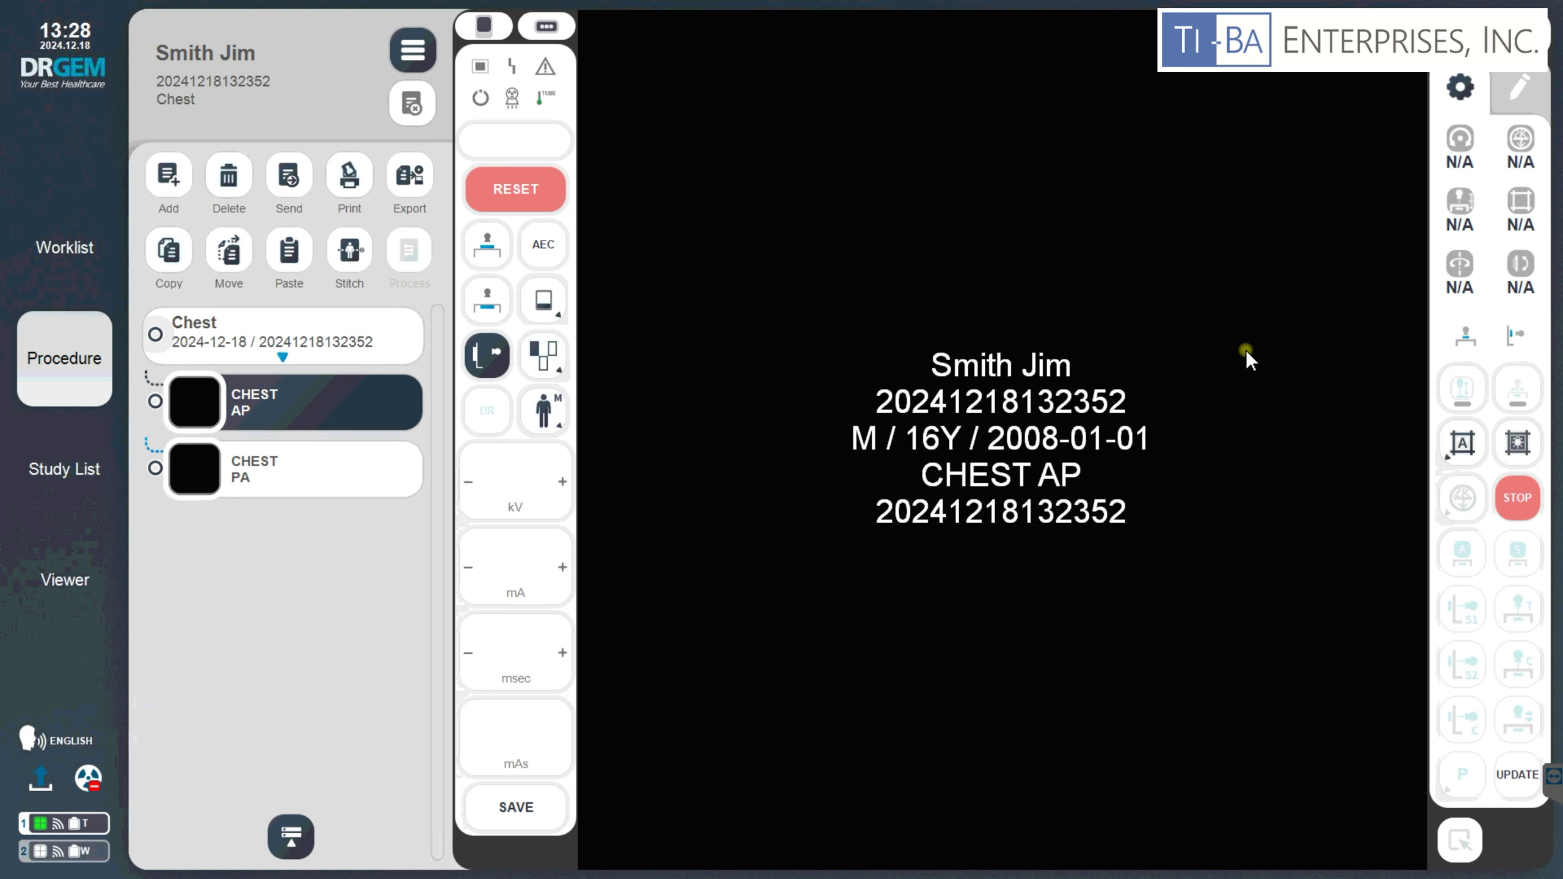
left_click(546, 26)
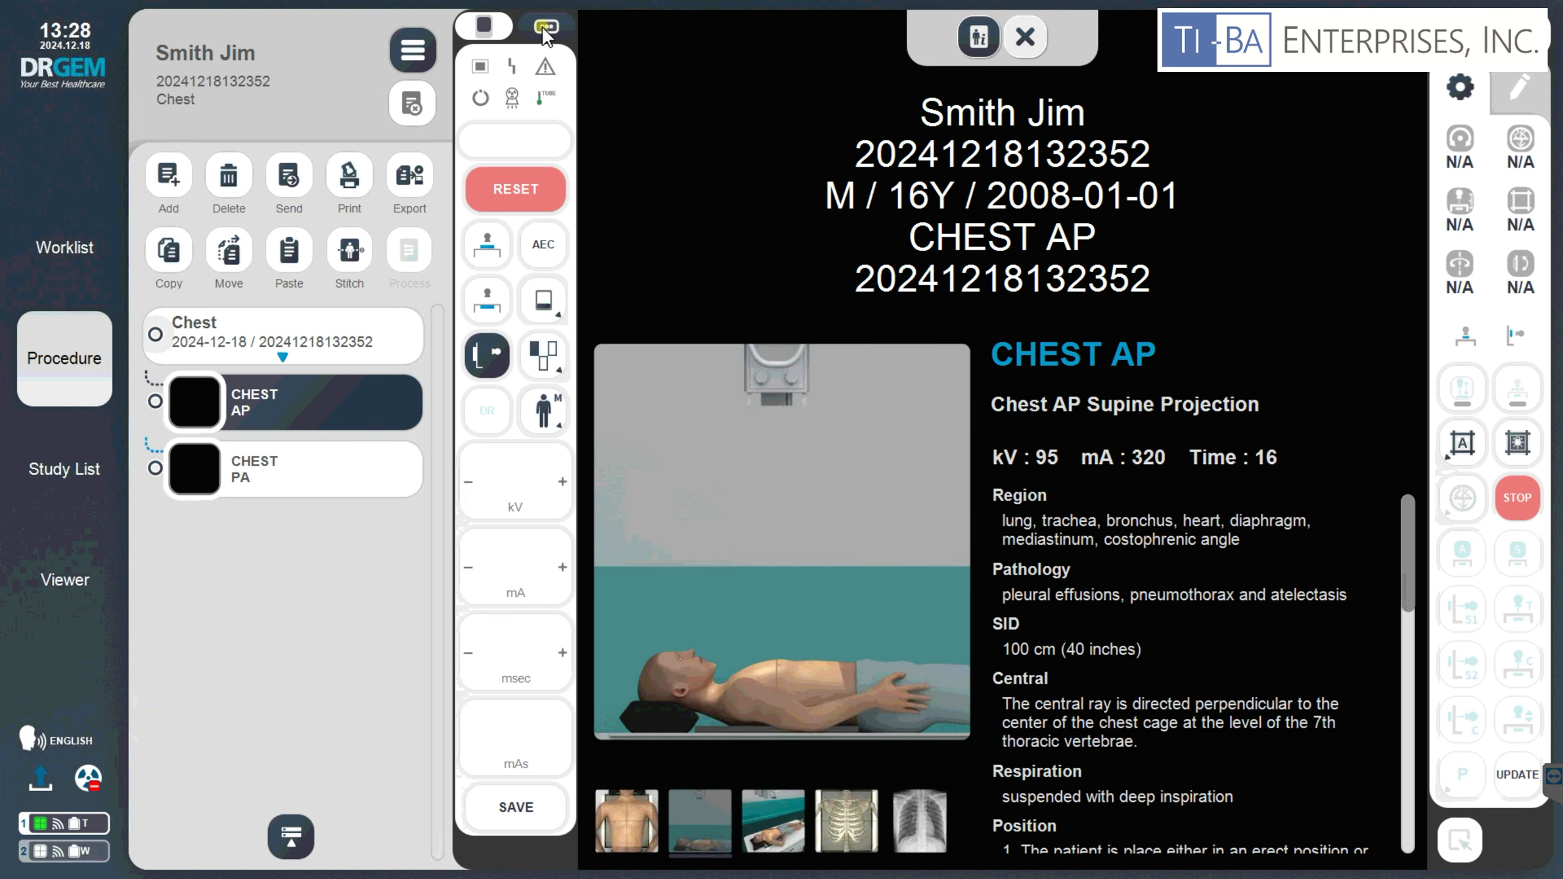
left_click(545, 27)
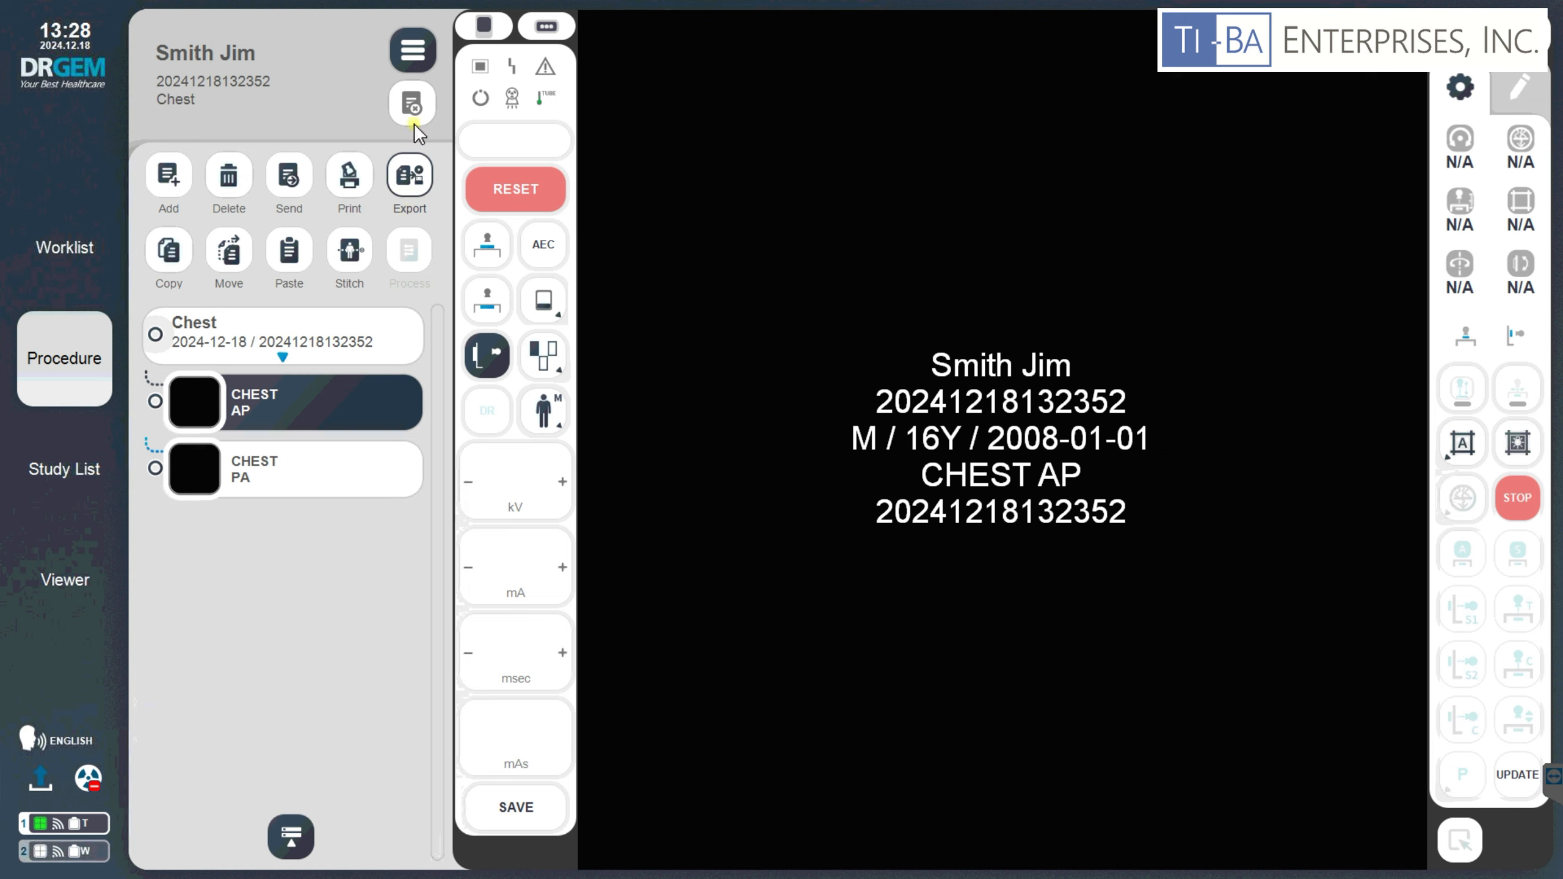
Hide the study action commands and set the patient size to medium (M).
left_click(413, 49)
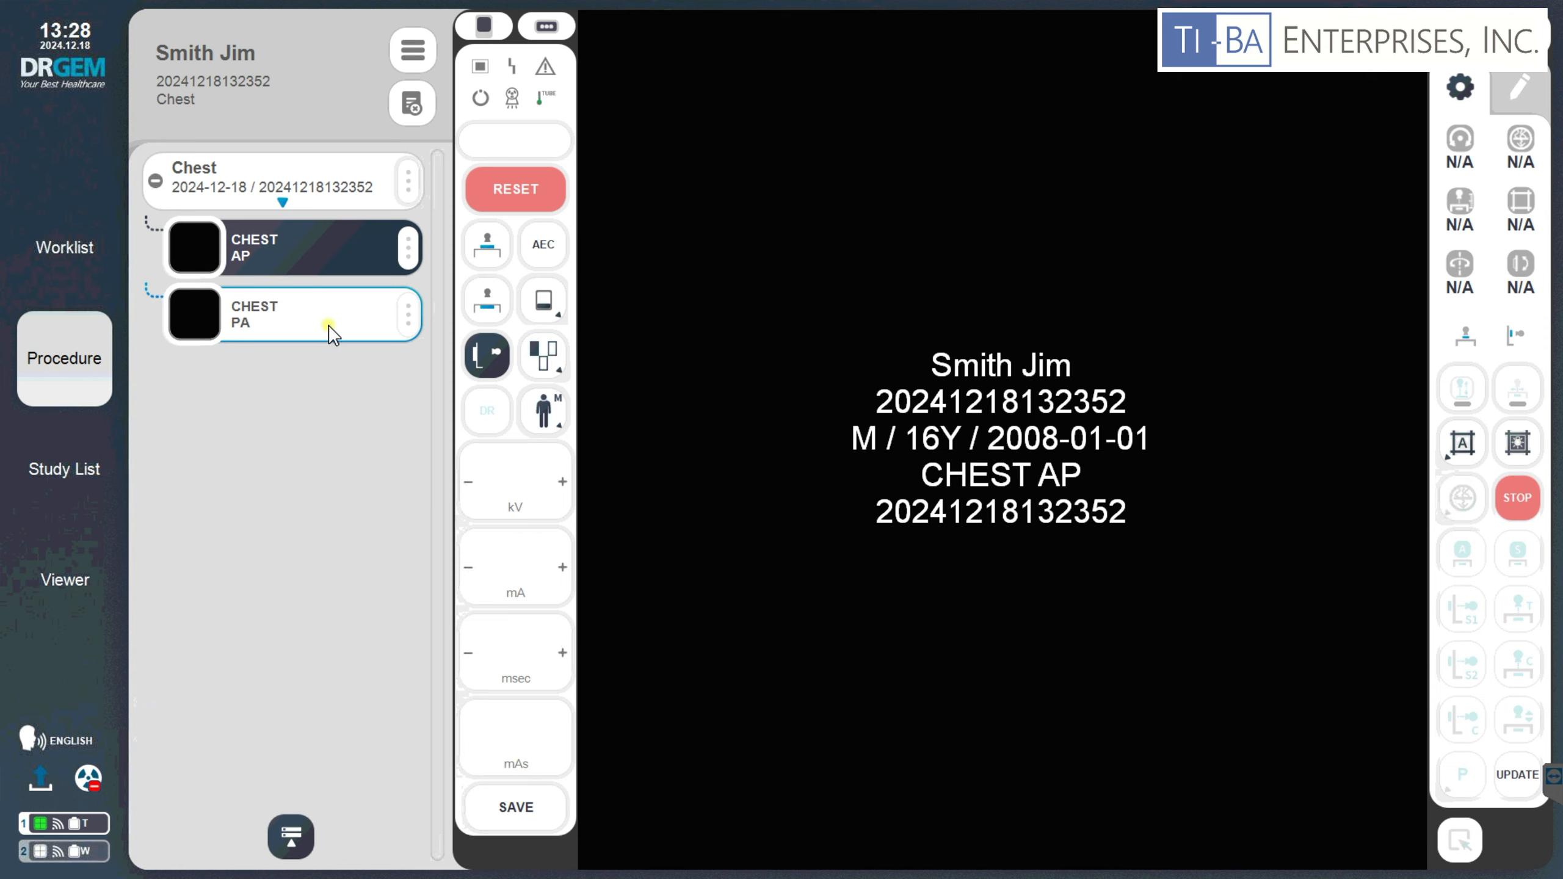
left_click(549, 421)
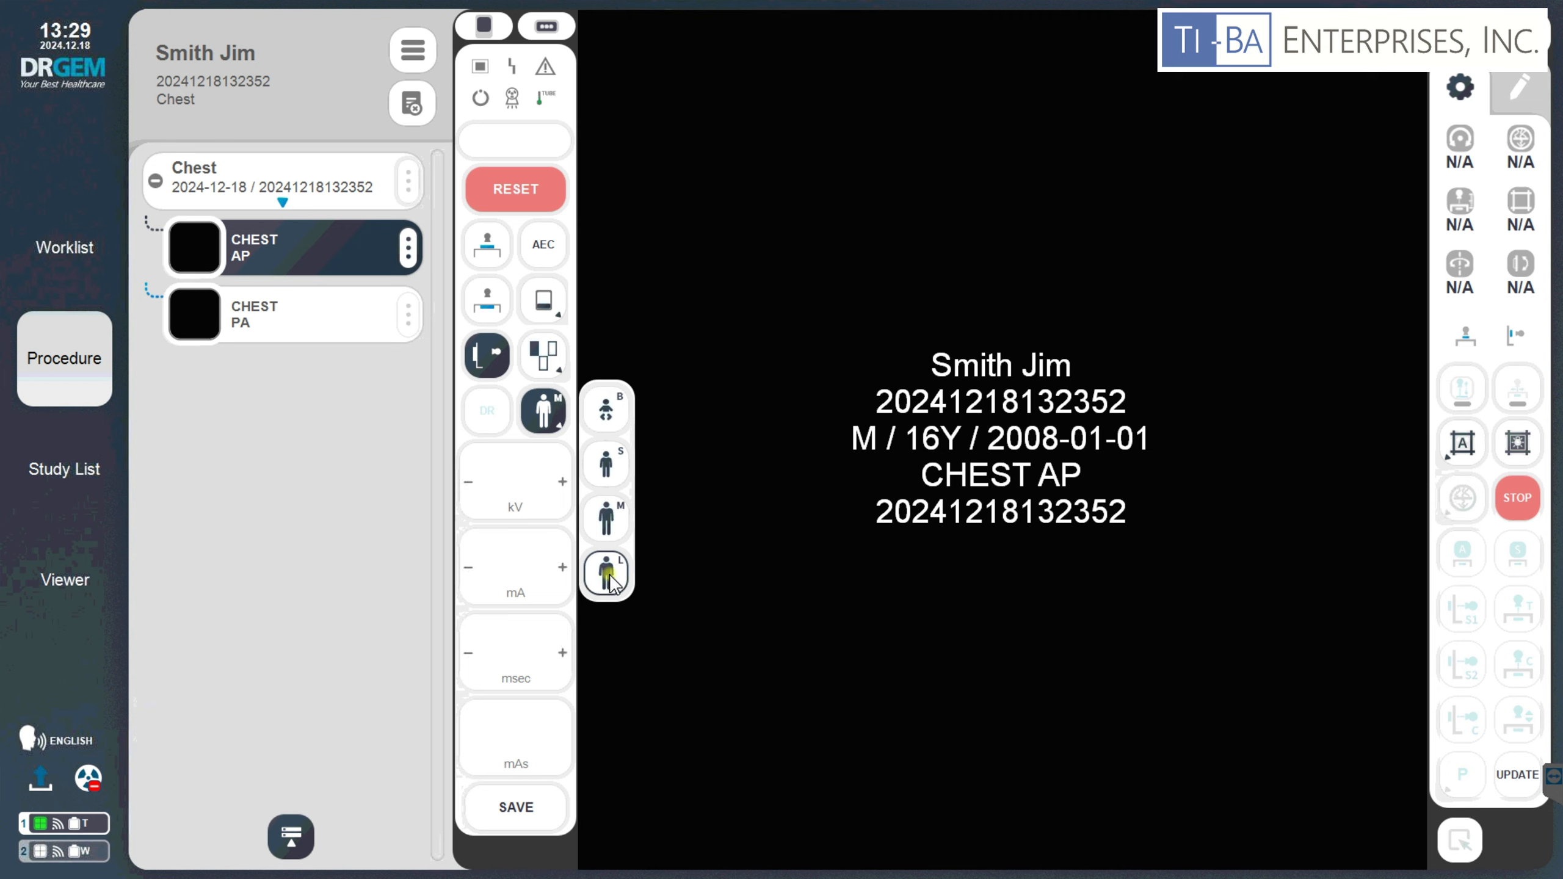
left_click(613, 517)
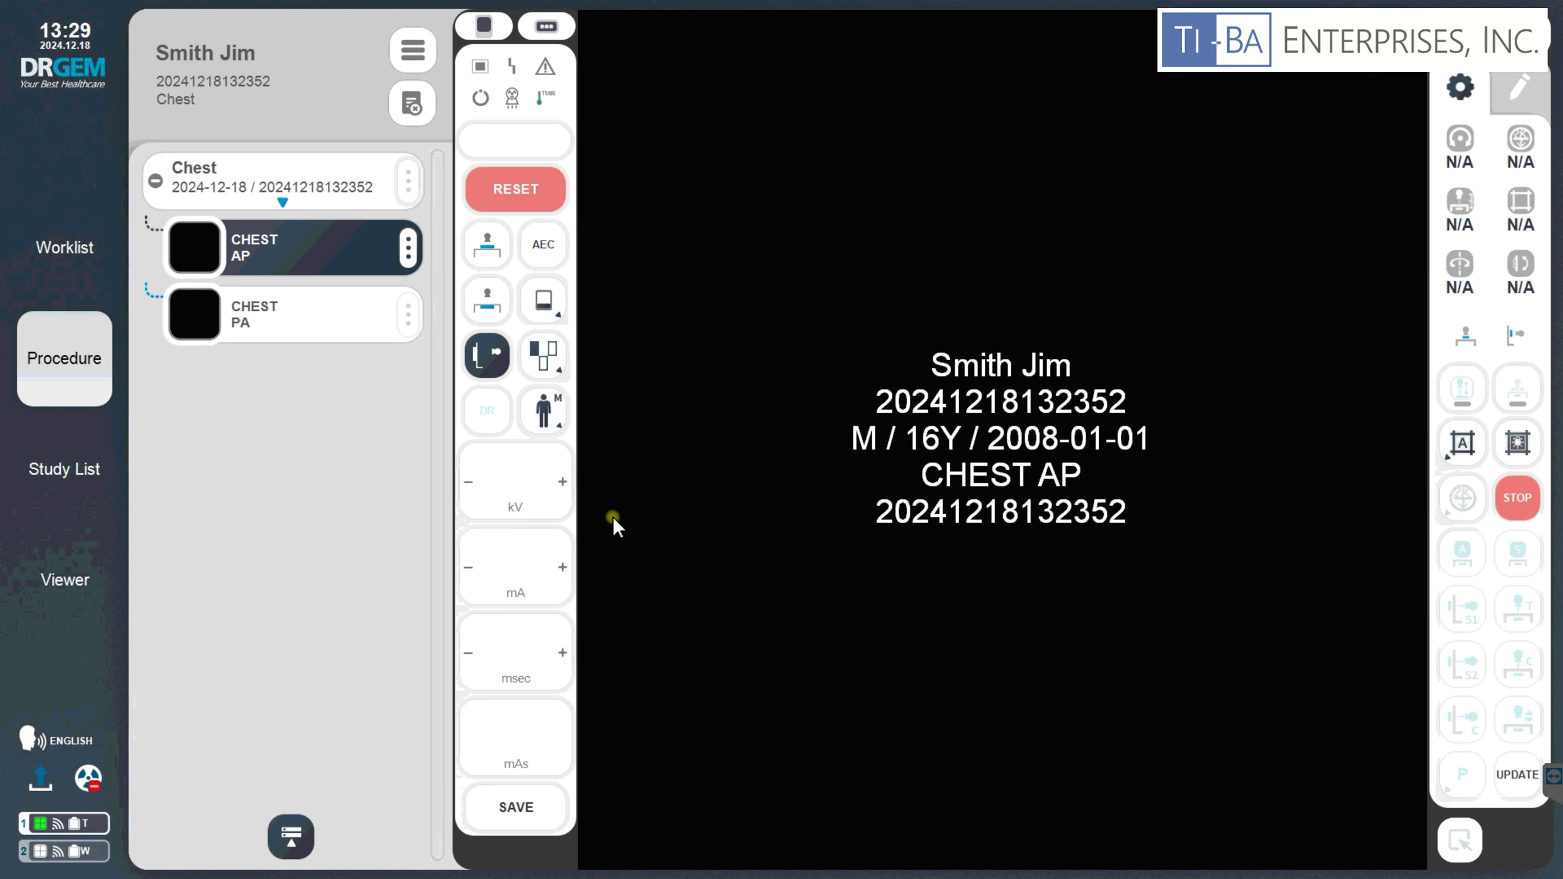
left_click(541, 416)
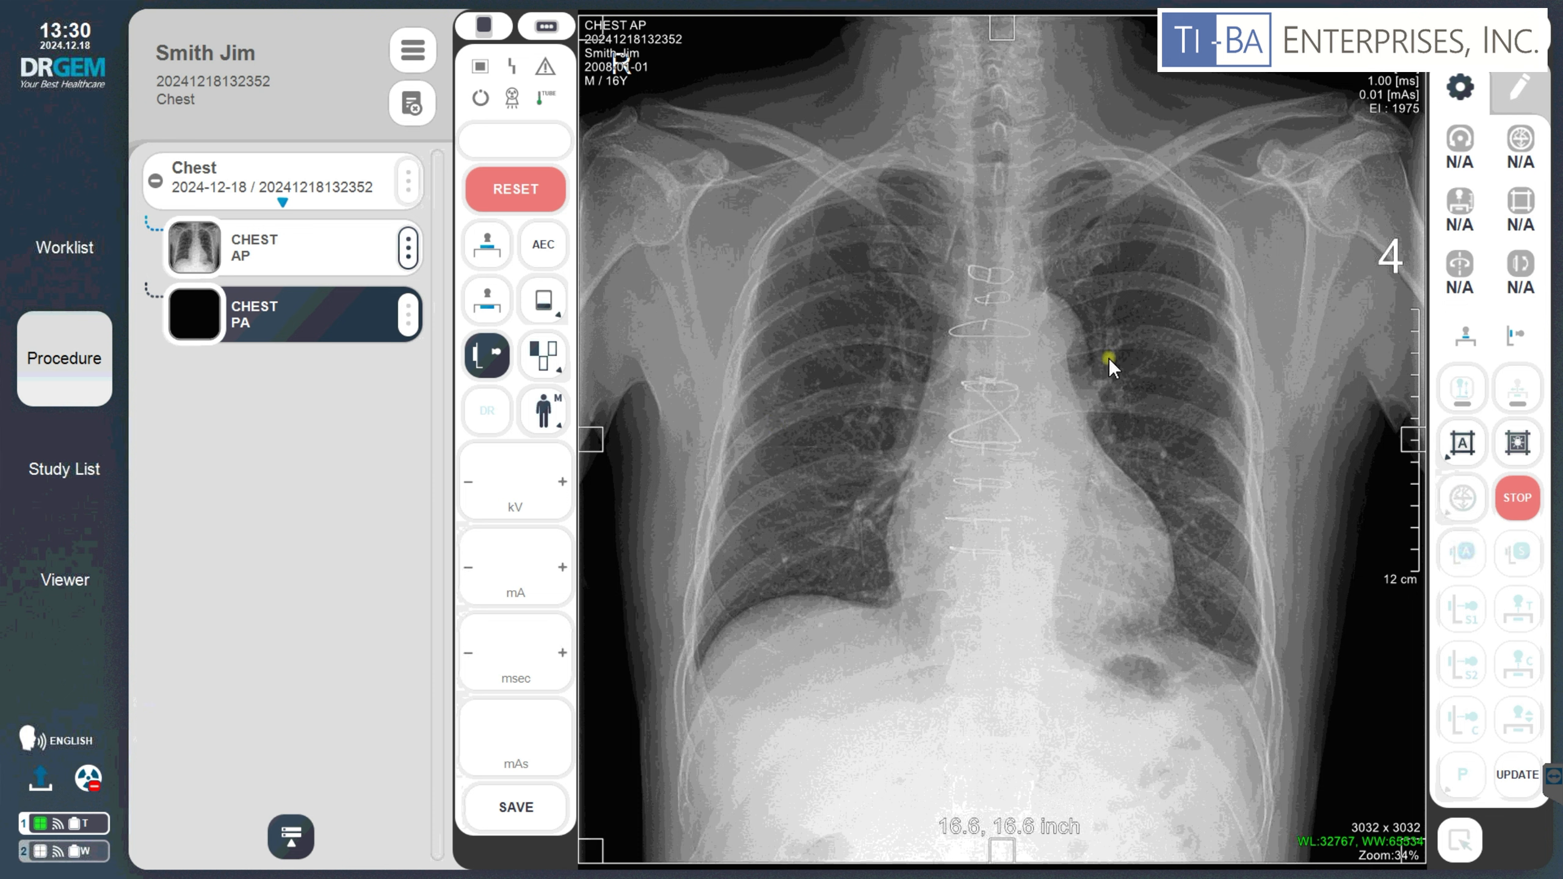
Switch image cropping to manual and crop the CHEST AP image to about 13.8 × 13.1 inches around the lungs.
left_click(1463, 448)
left_click(1463, 448)
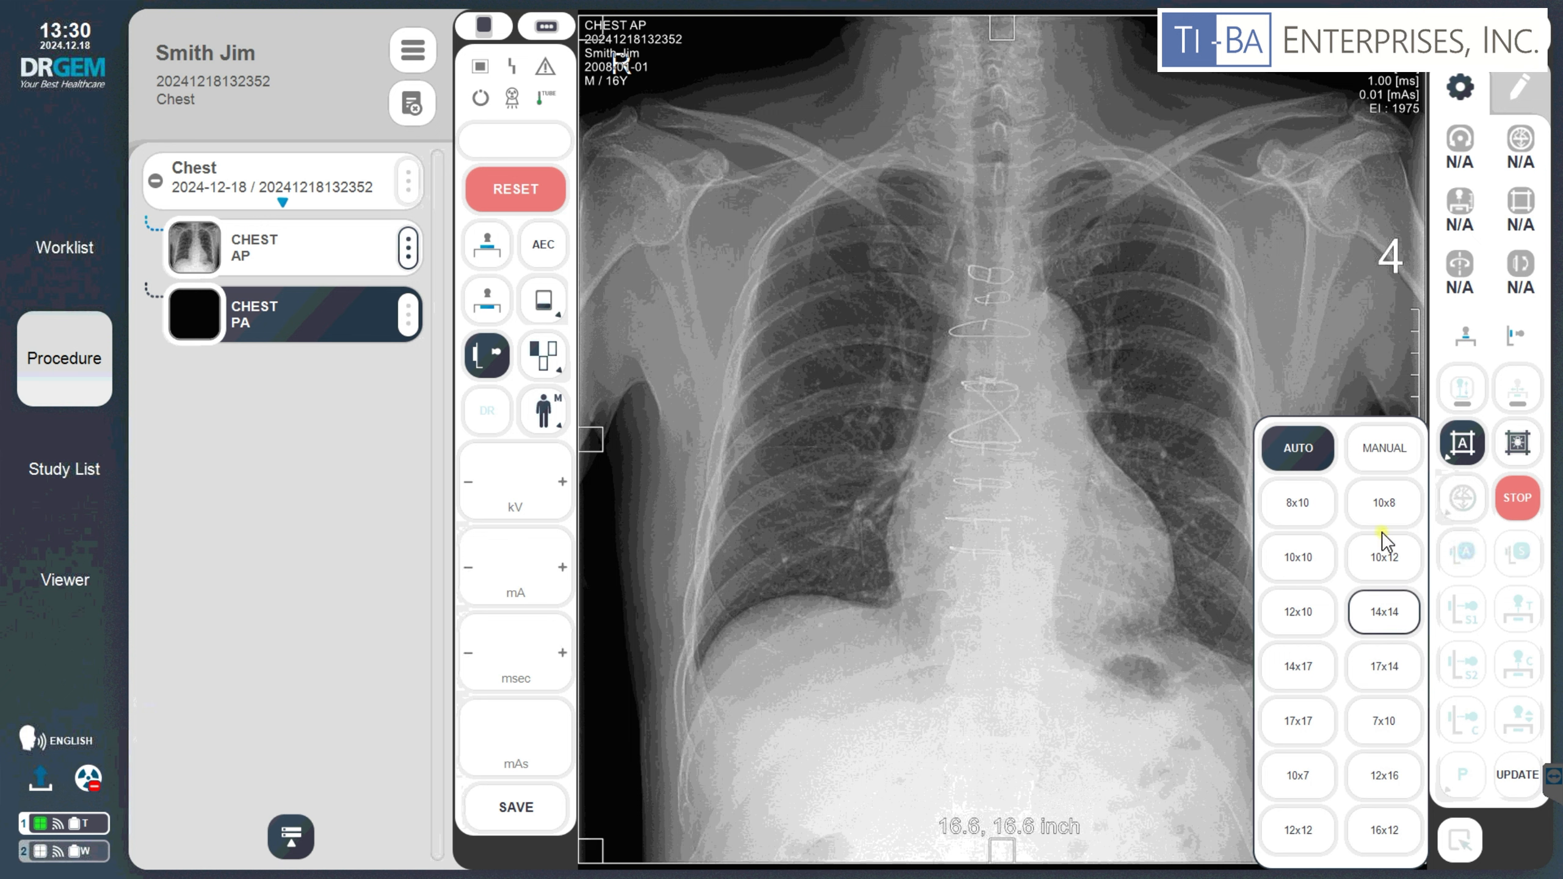
left_click(1383, 449)
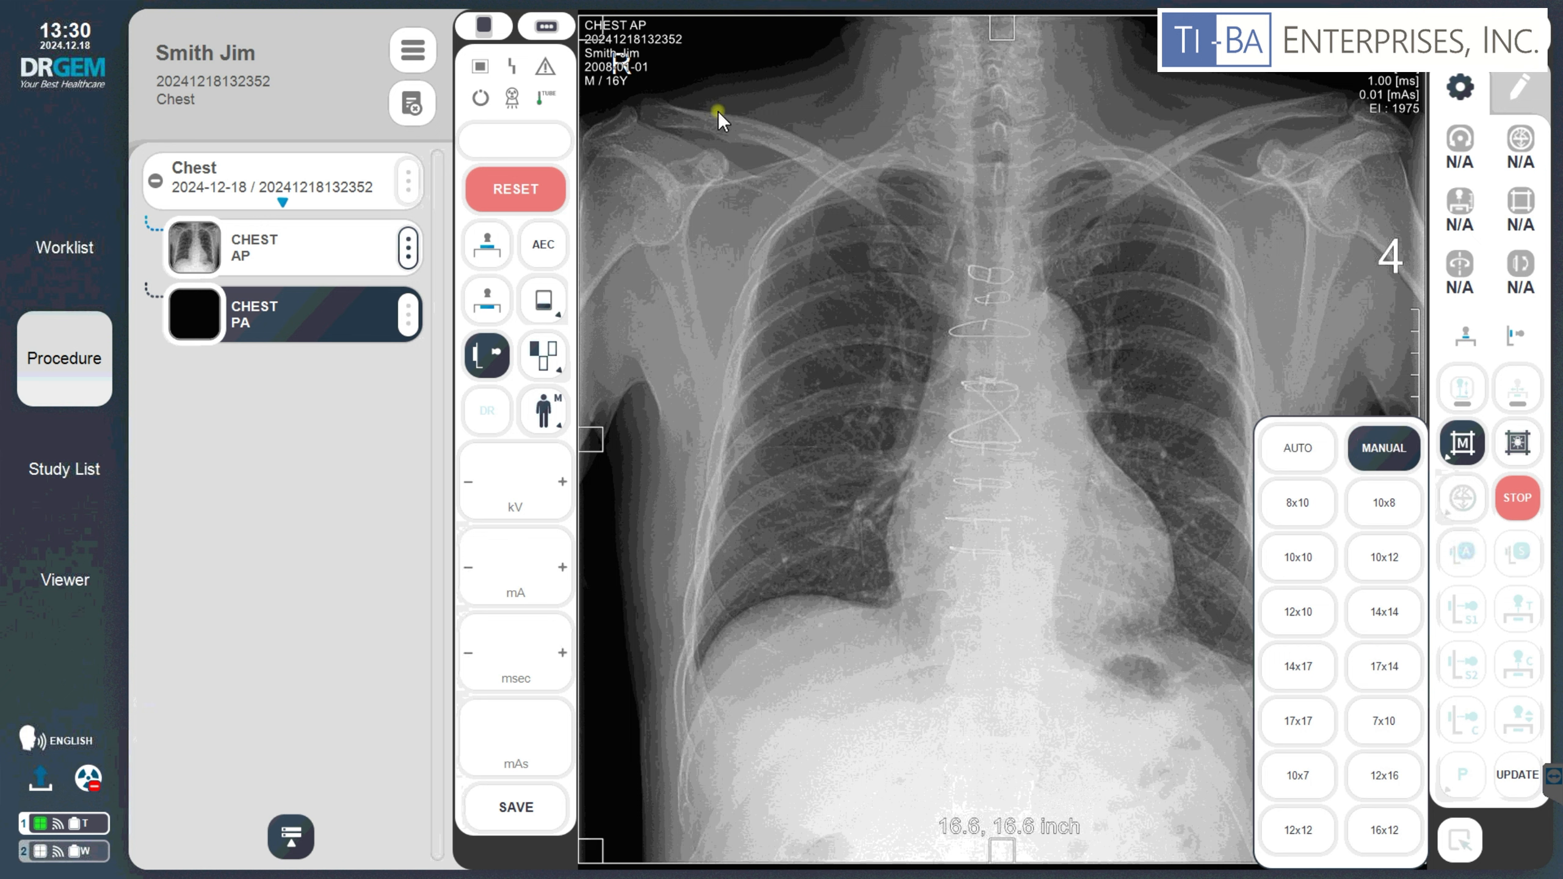
left_click(655, 102)
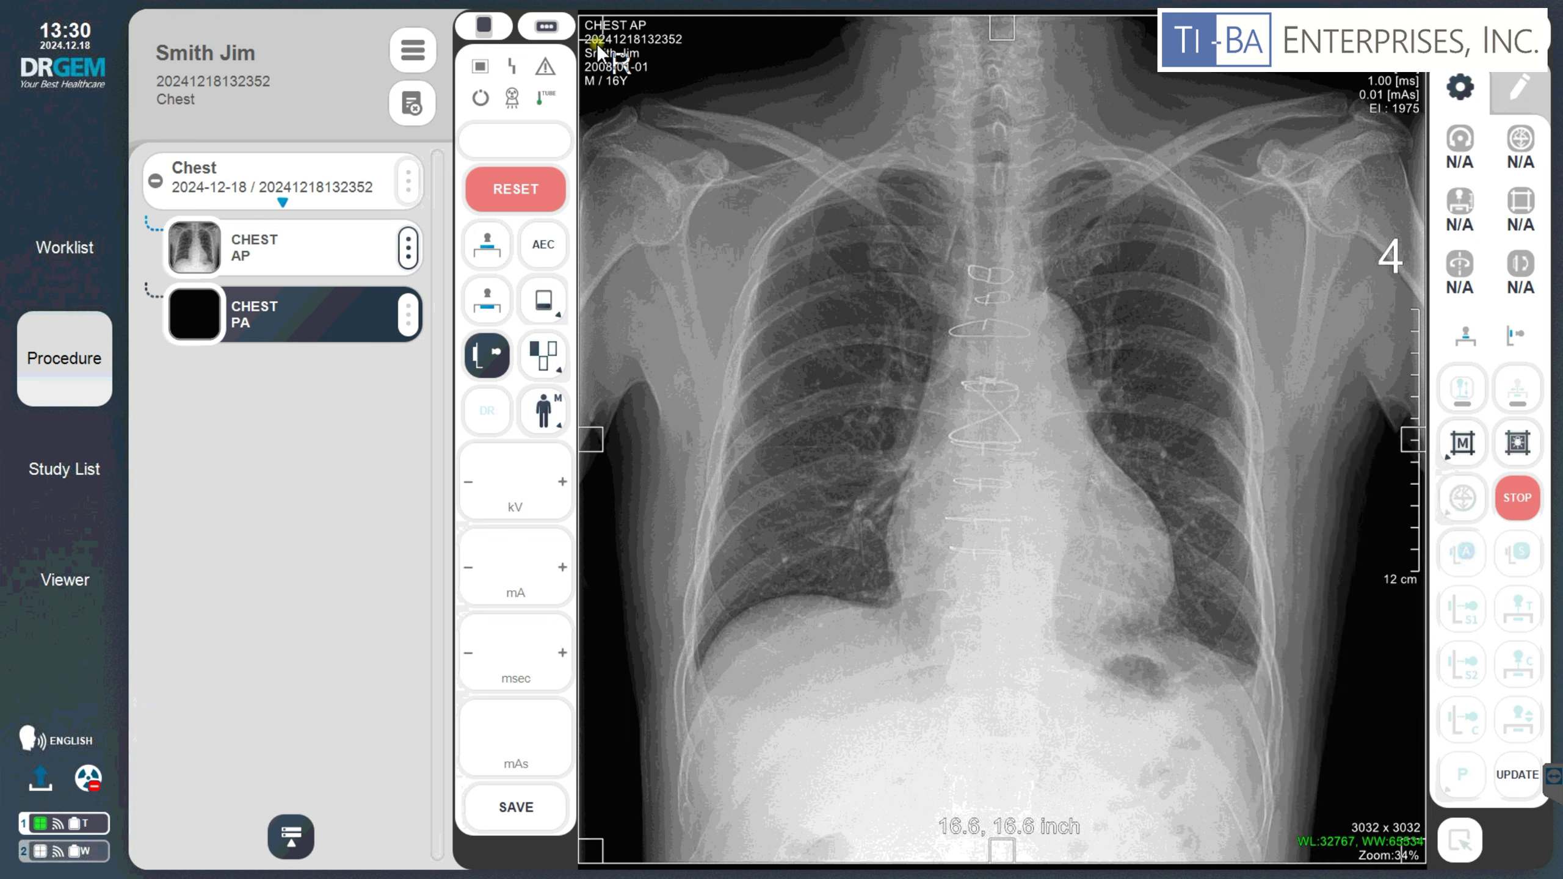
left_click_drag(589, 26, 678, 101)
left_click_drag(1413, 852, 1260, 708)
left_click_drag(1345, 726, 1348, 728)
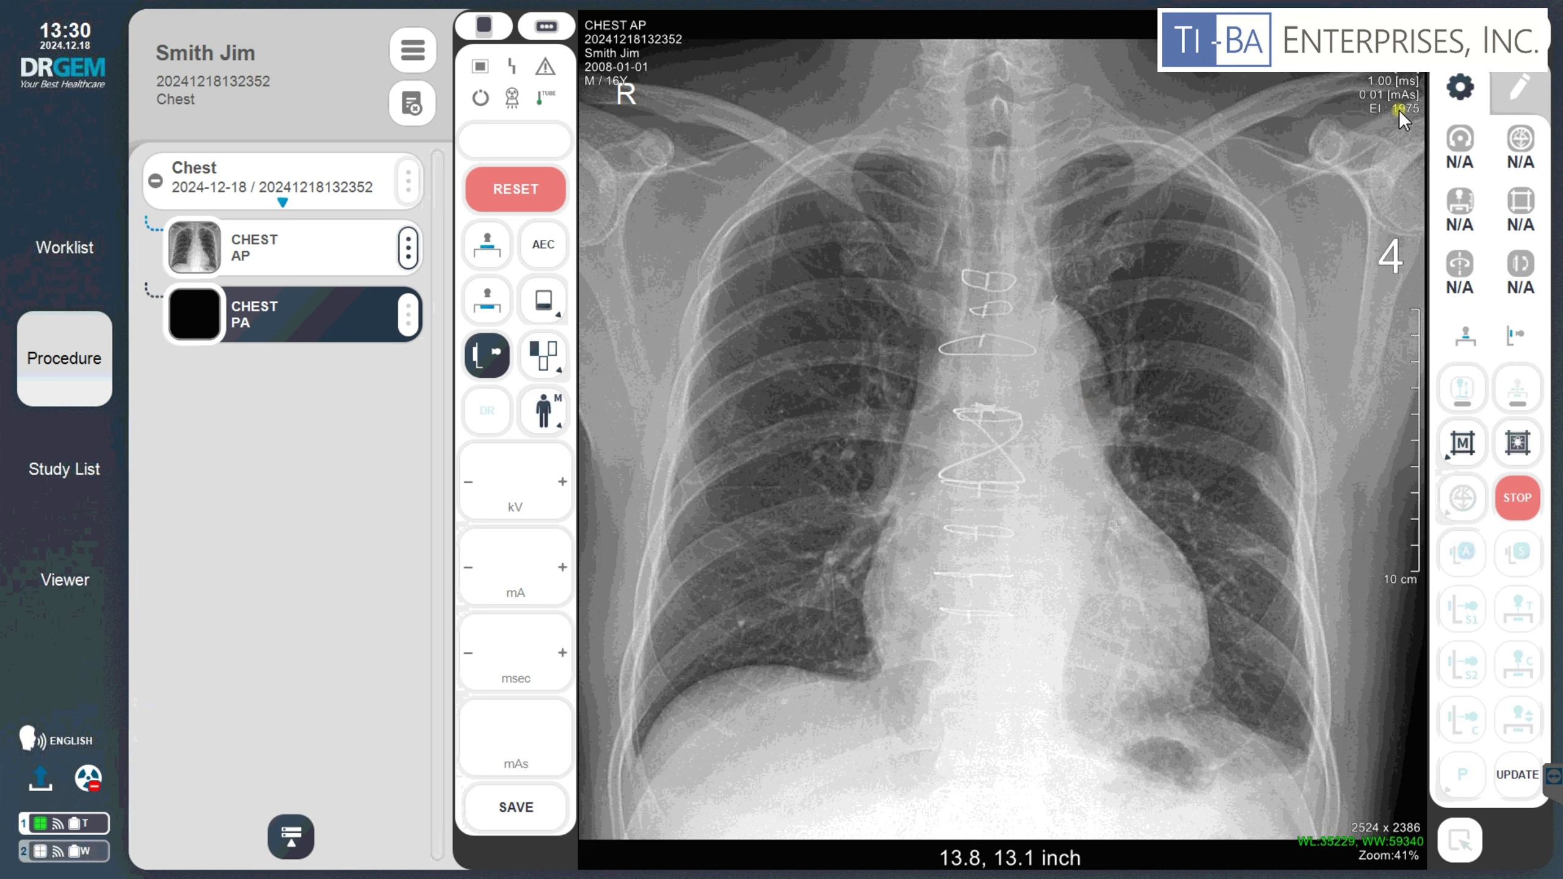
Show the image editing tools and adjust the CHEST AP image's brightness and contrast to a window width of about 65016.
left_click(1522, 92)
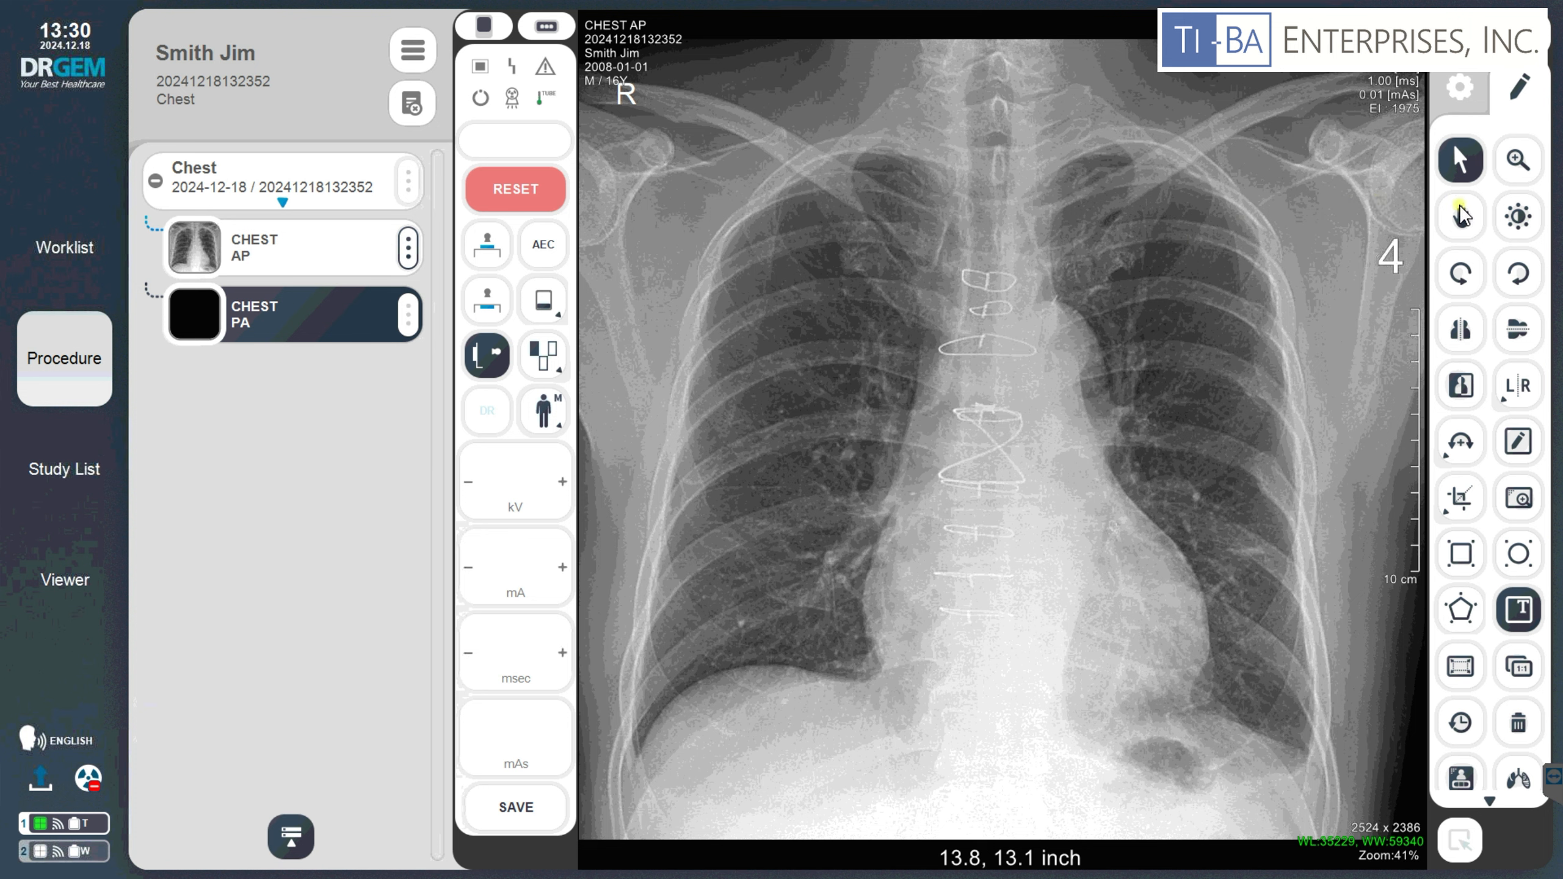
left_click_drag(943, 380, 861, 276)
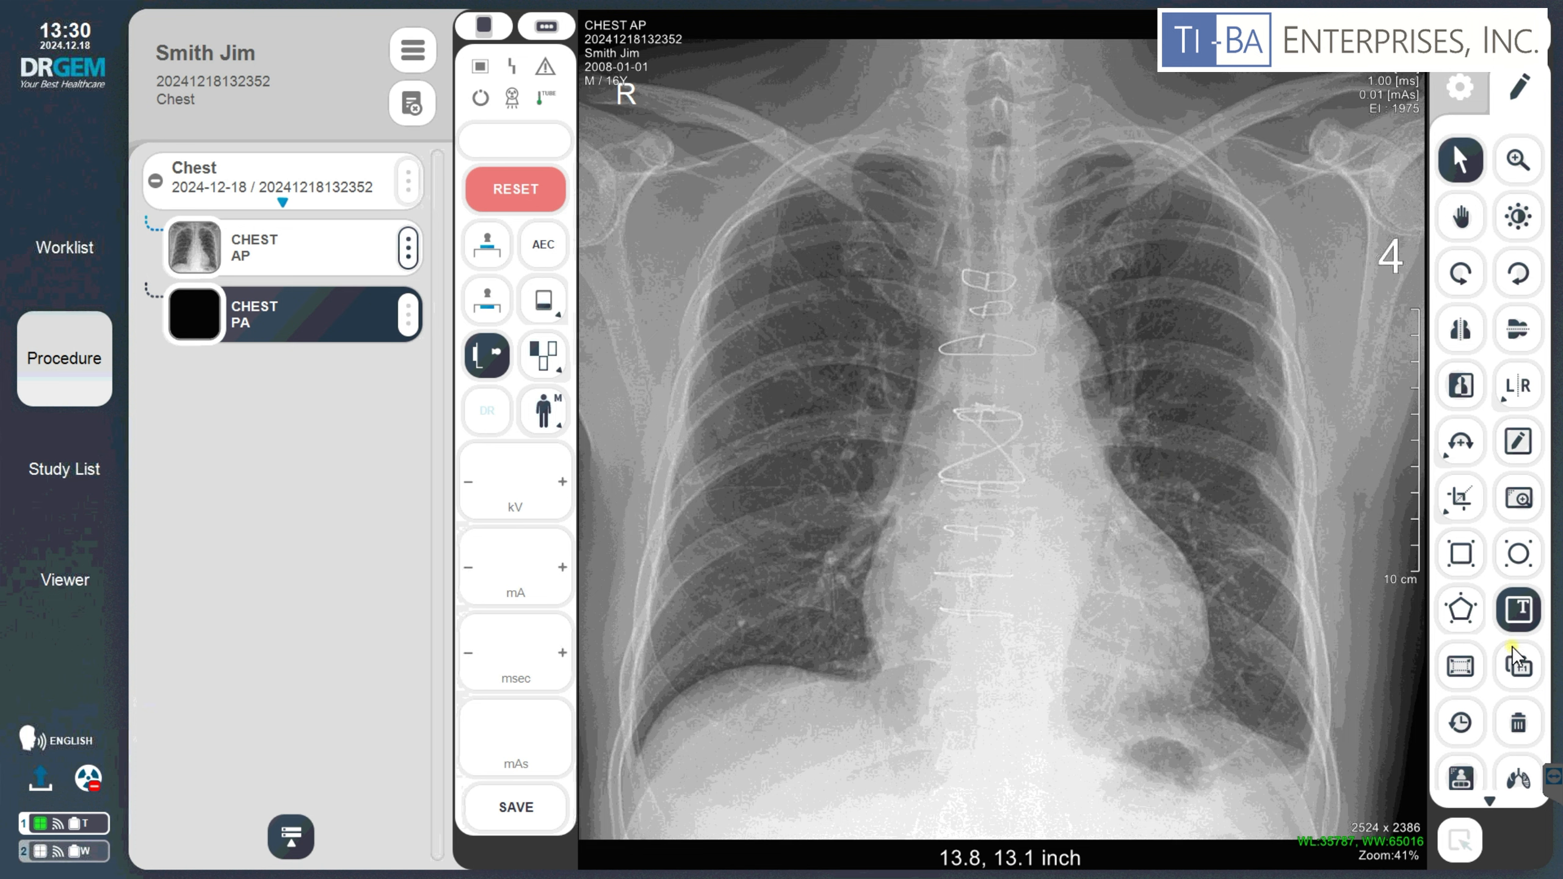
Inspect the middle of the chest image with the magnifier and view the preset crop sizes.
left_click(1524, 500)
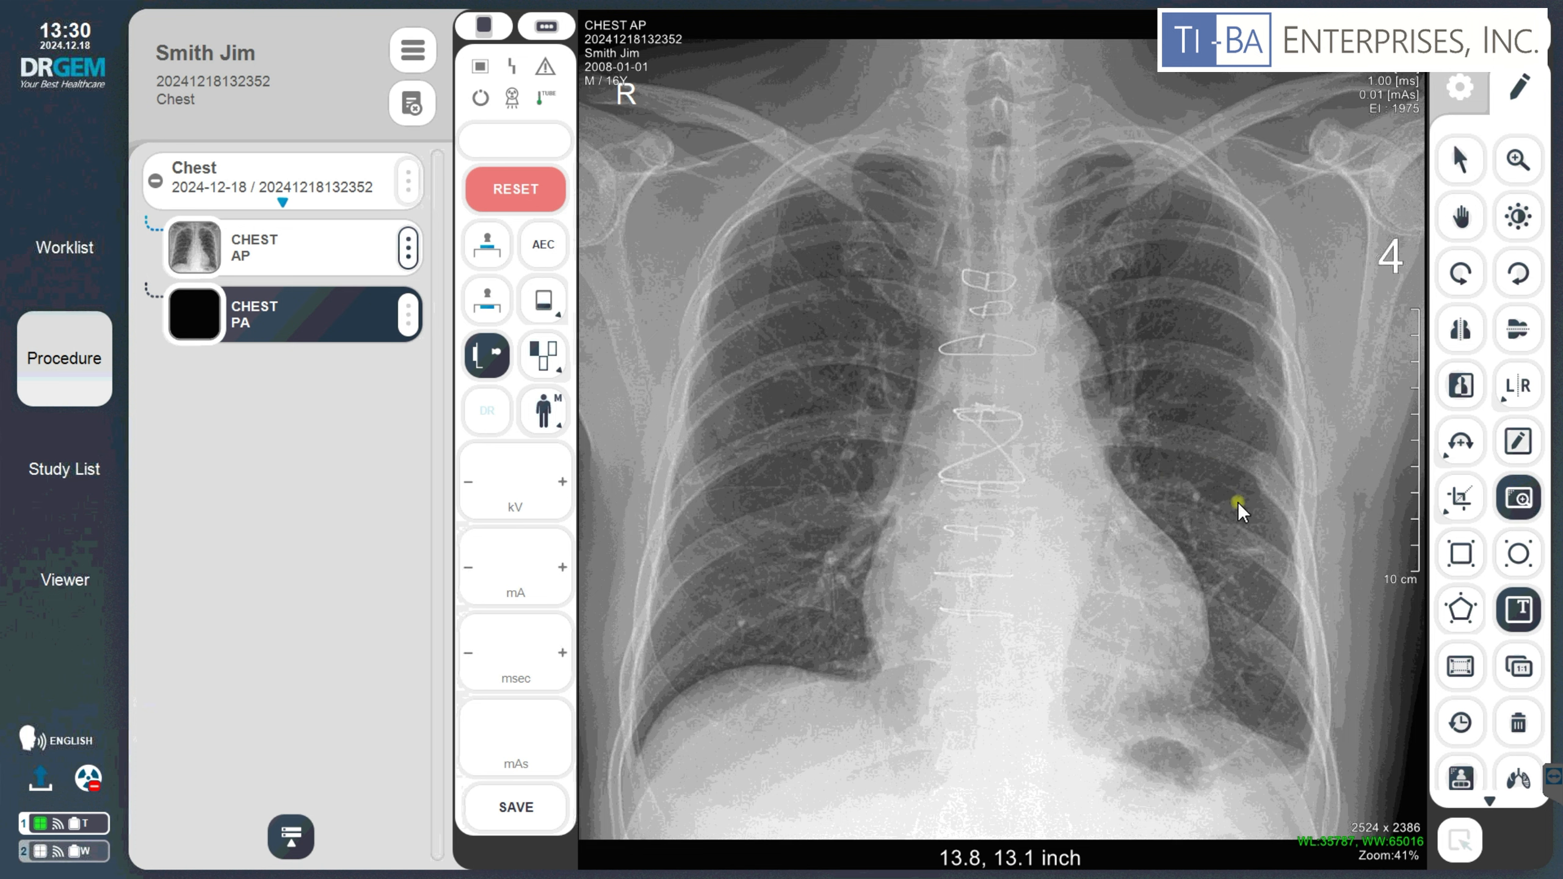
left_click_drag(1123, 373, 999, 486)
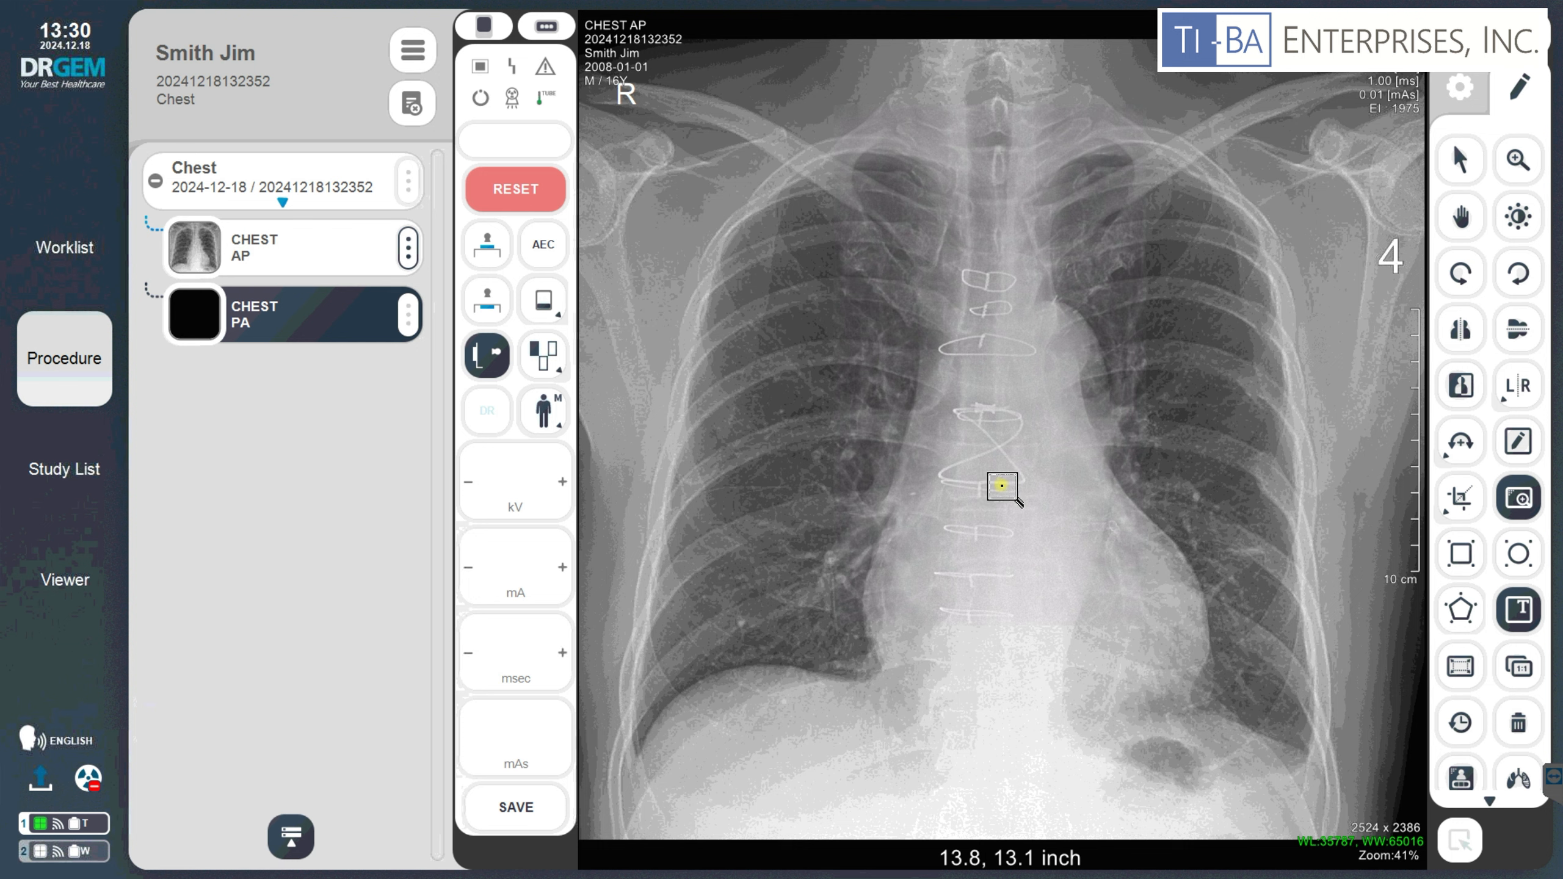
left_click(1467, 505)
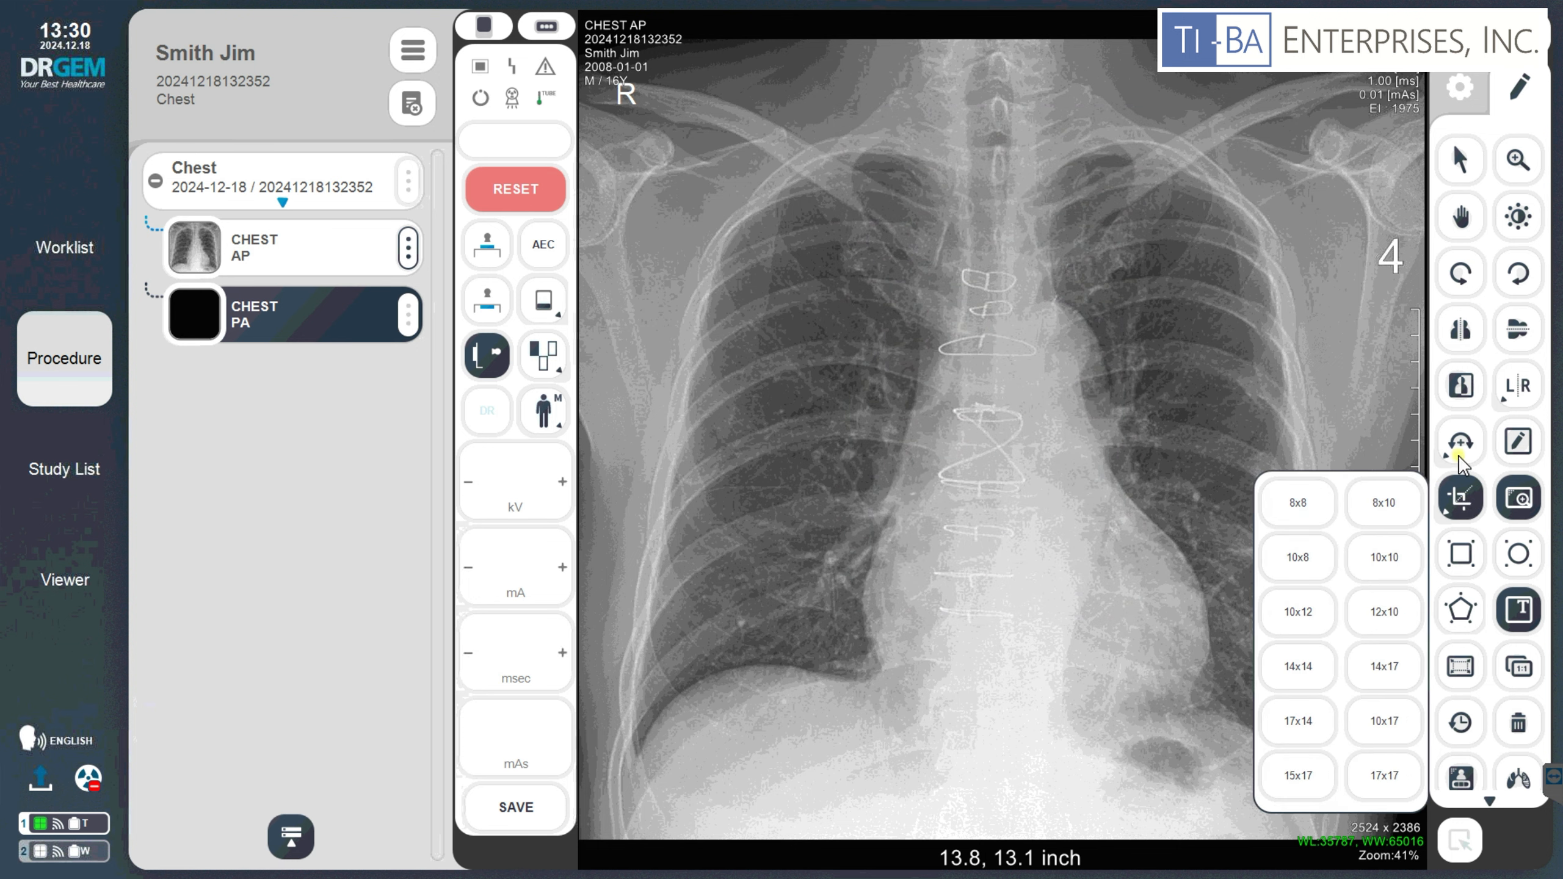
Invert the chest image's grayscale and revert the inversion.
left_click(1461, 397)
left_click(1461, 386)
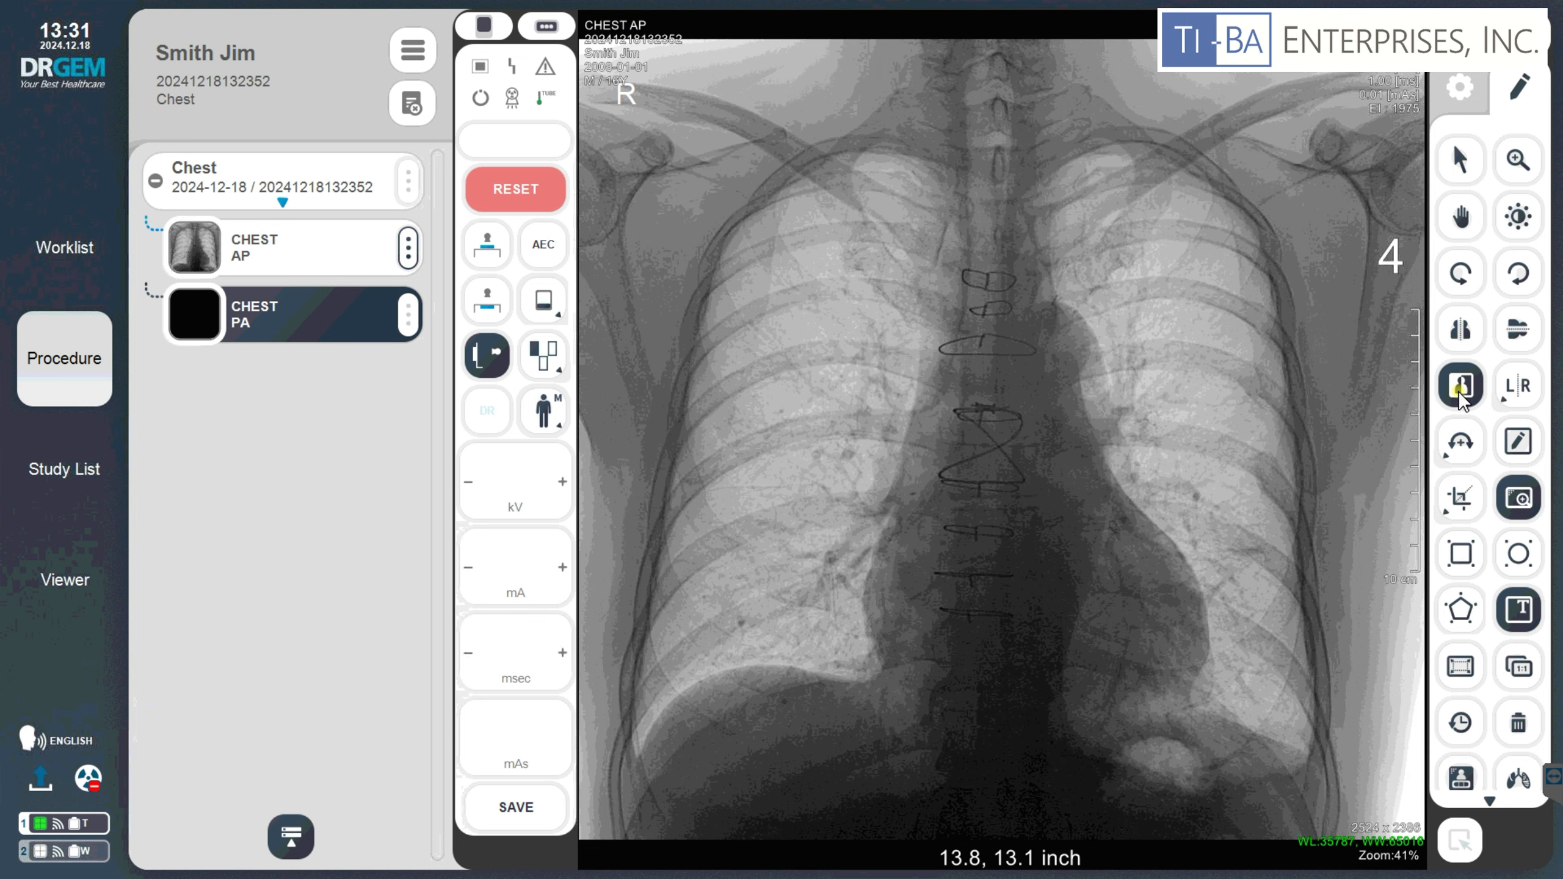
left_click(1460, 394)
Place an R side marker on the chest image, above the patient's right lung near the clavicle.
left_click(1517, 384)
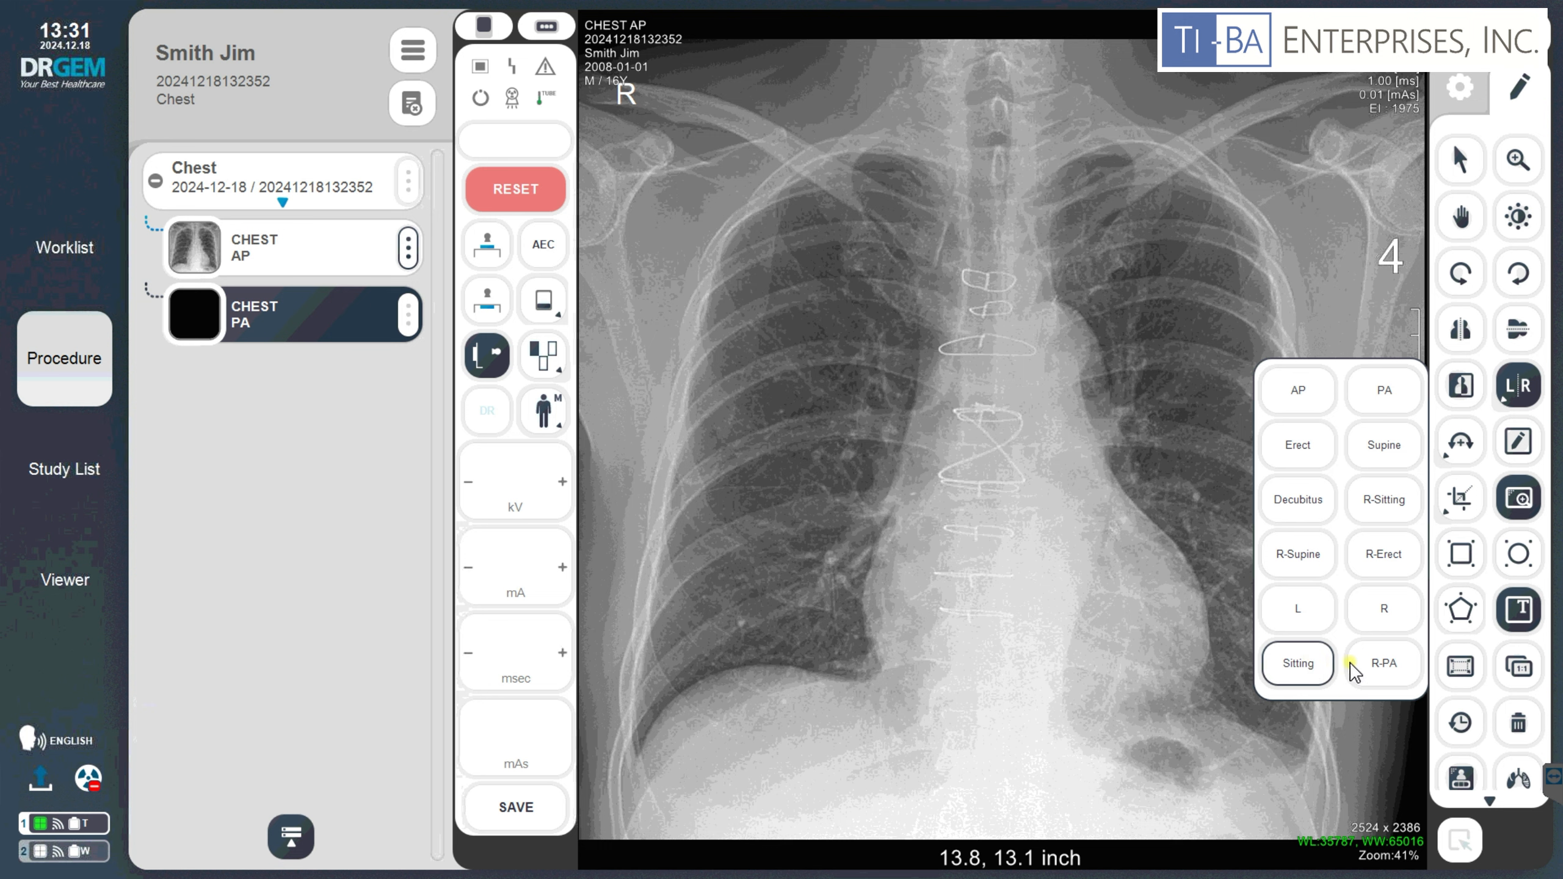
left_click(1376, 607)
left_click(1209, 366)
left_click(1215, 368)
left_click(719, 139)
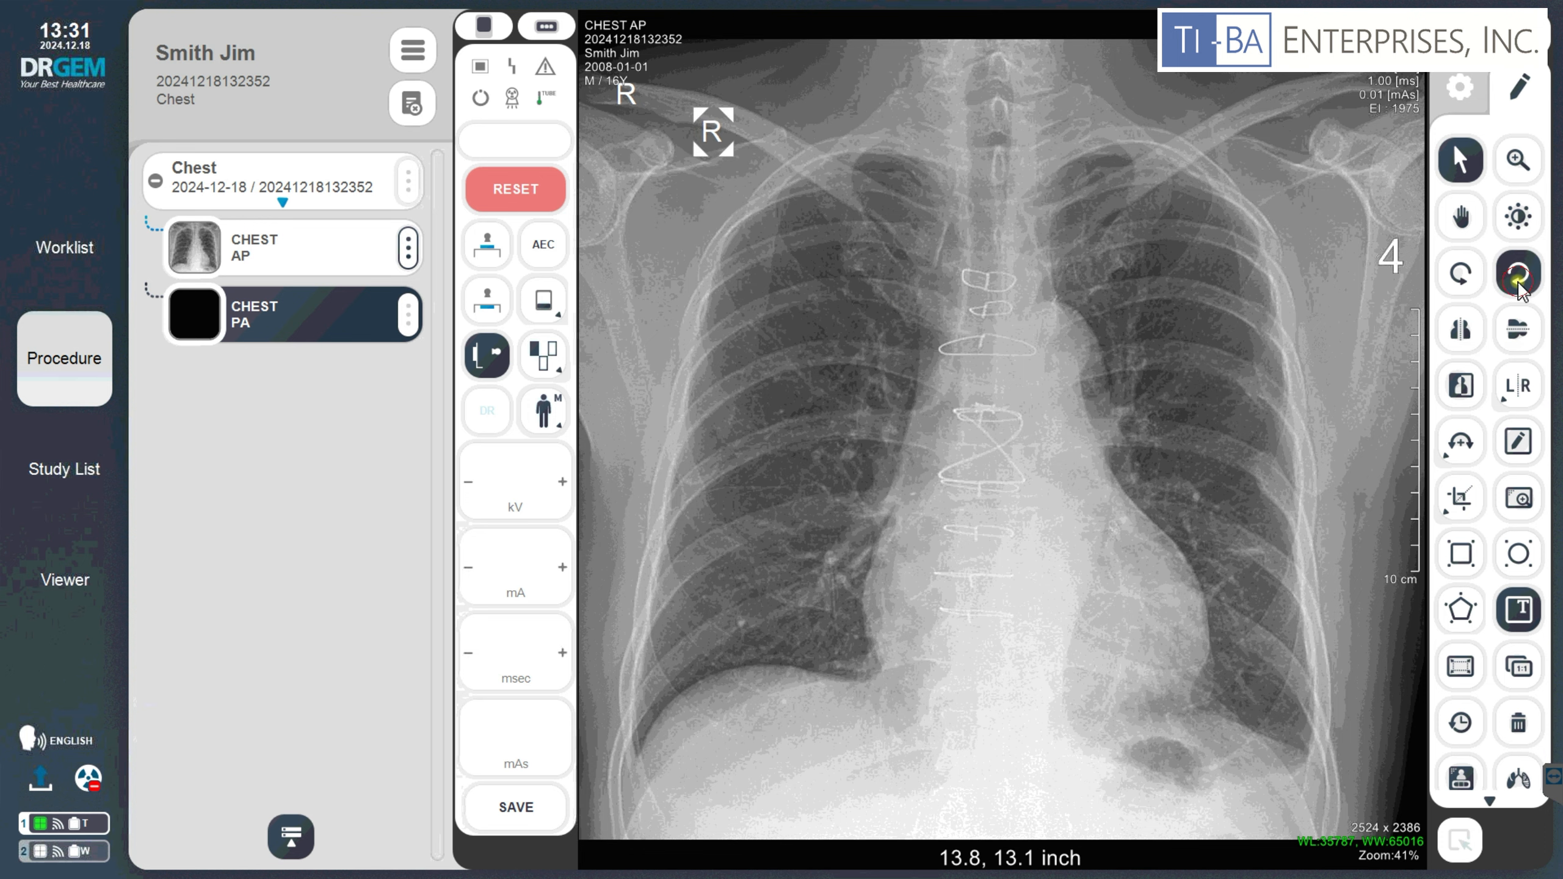
Try rotating the chest image and activate the brightness and contrast adjustment.
left_click(1461, 275)
left_click(1462, 275)
left_click(1518, 226)
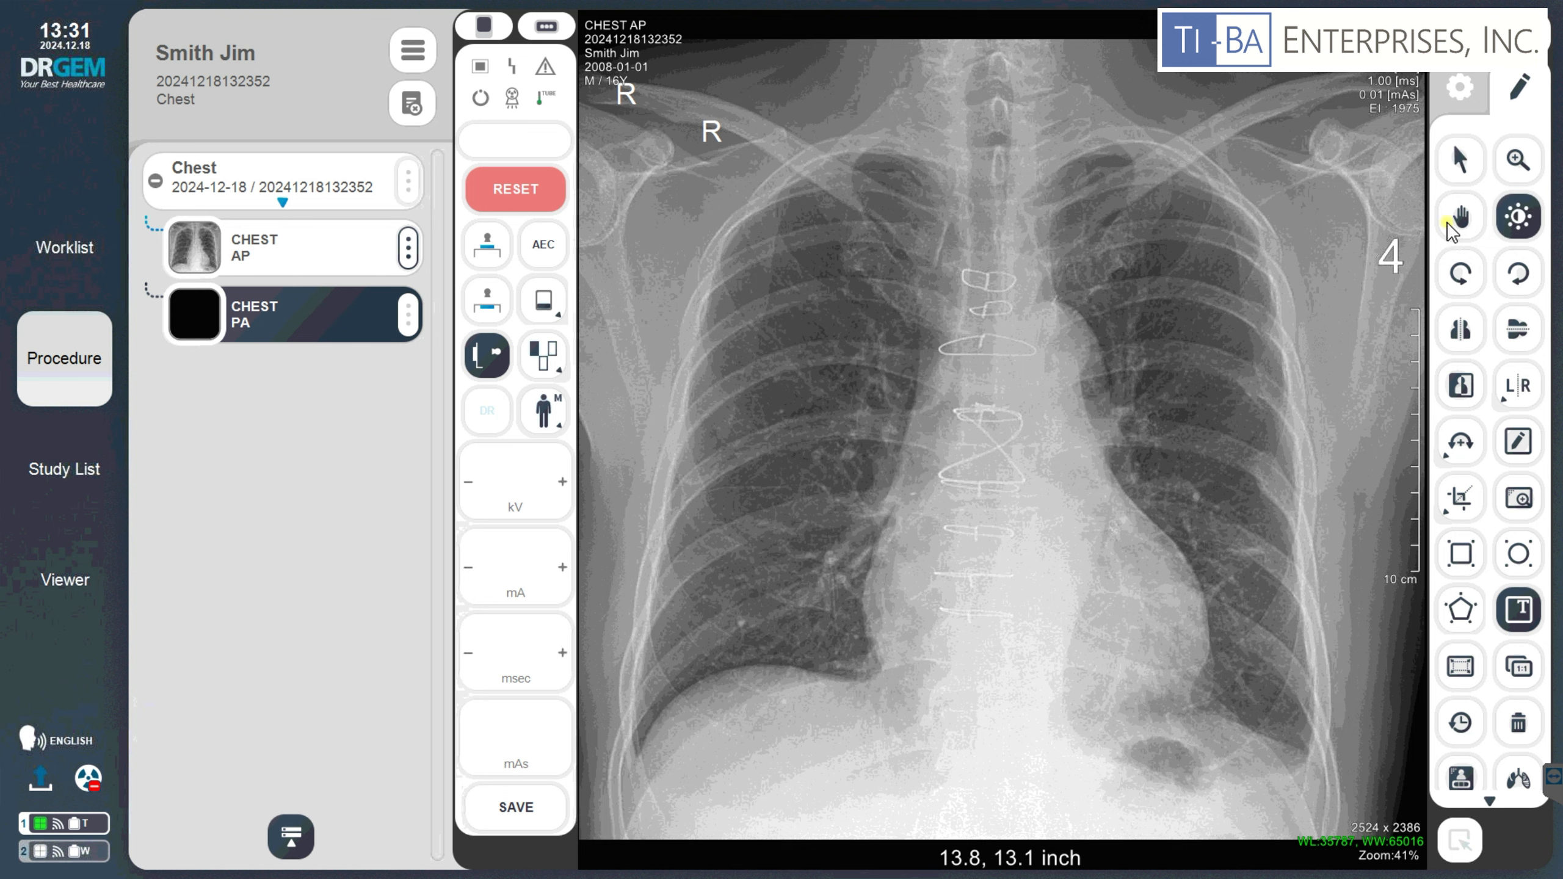
Zoom in on the sternal wires, pan to the upper sternum, and restore the CHEST AP image to its original state.
left_click(1517, 161)
left_click_drag(1156, 414, 1176, 291)
left_click(1460, 216)
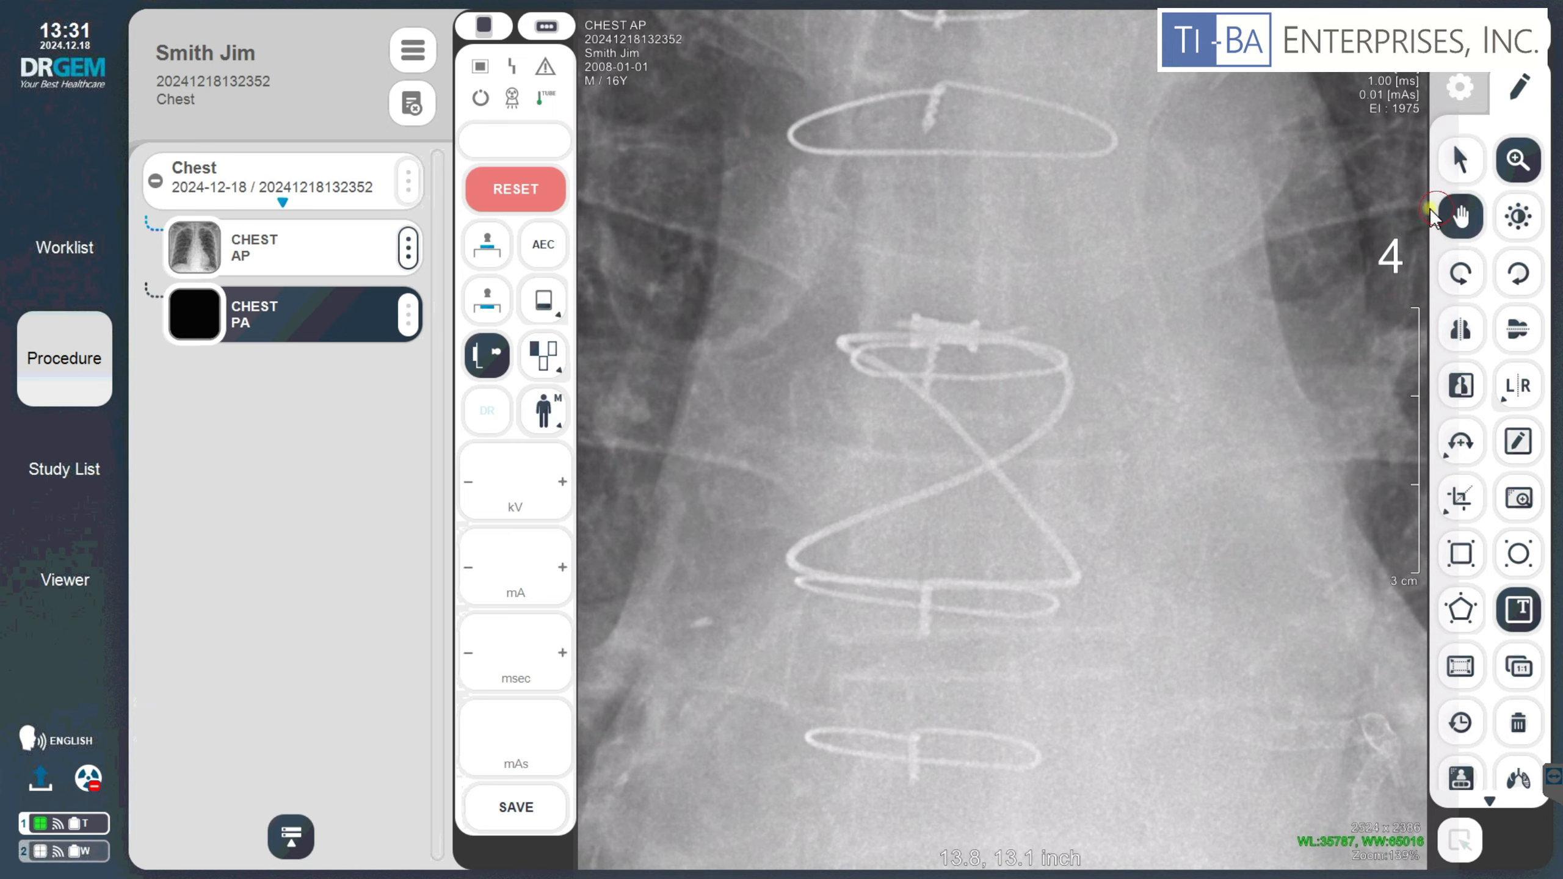
left_click_drag(1166, 290, 1172, 640)
left_click_drag(1138, 494, 1248, 429)
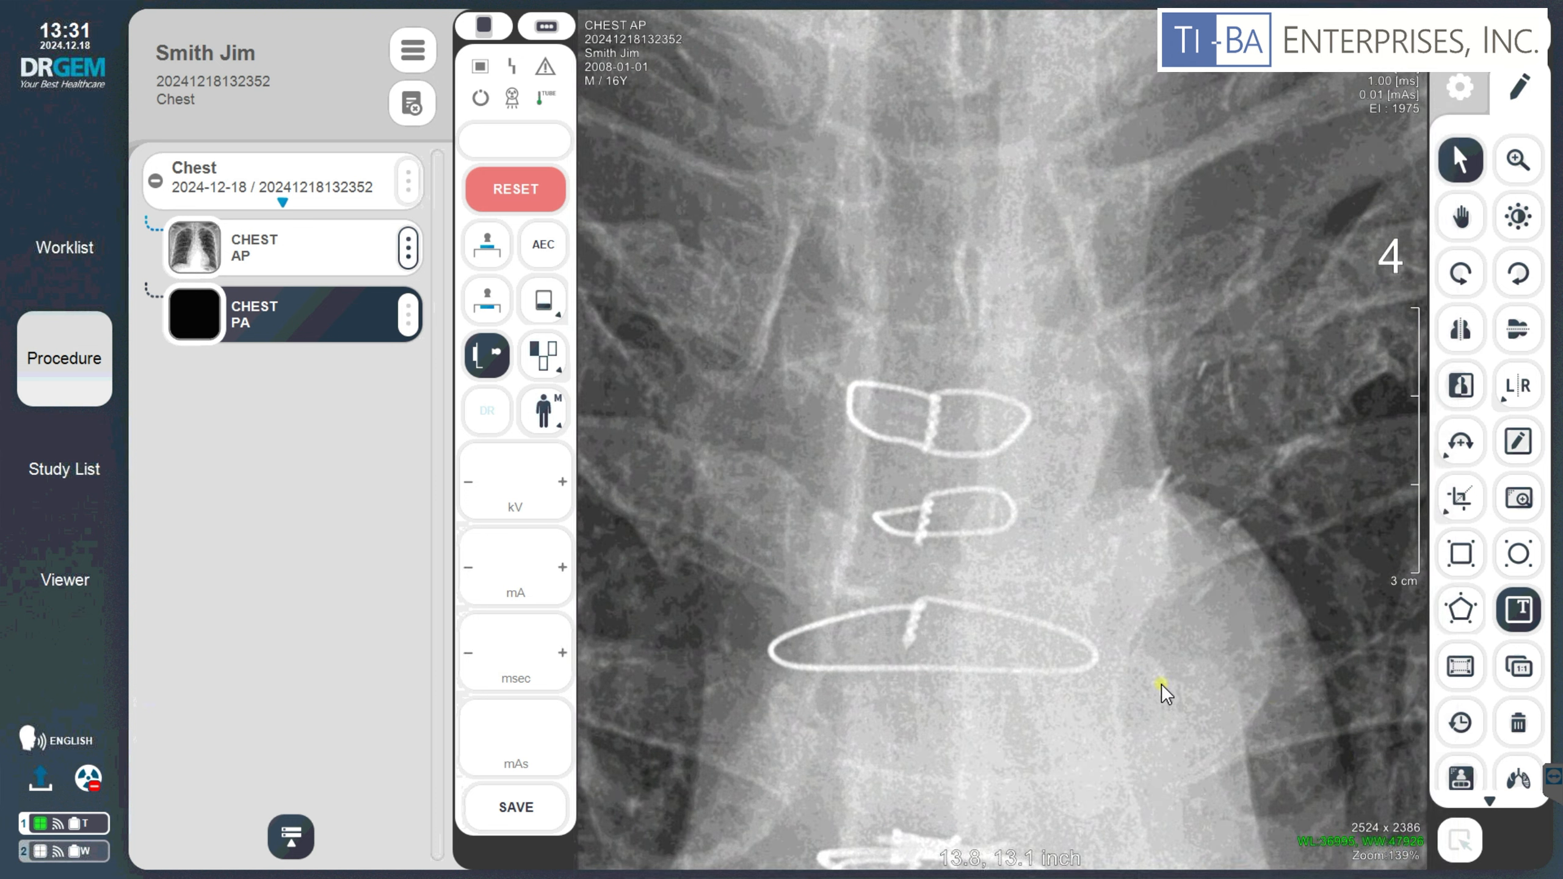
left_click(1461, 724)
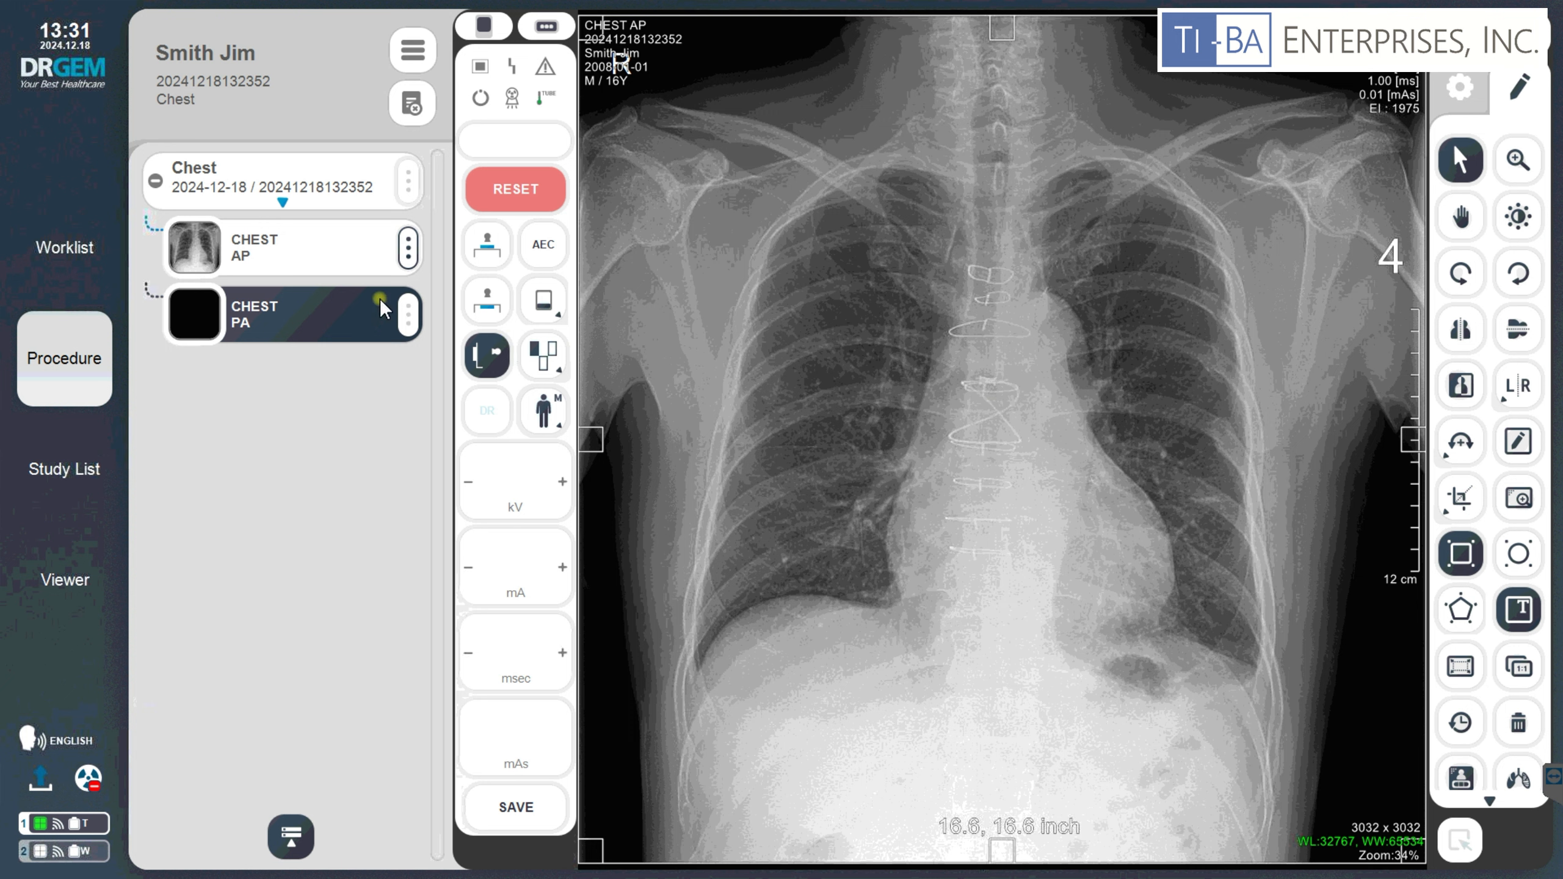
Select the CHEST PA view for acquisition and close the chest study once its image has been acquired.
left_click(266, 320)
left_click(309, 245)
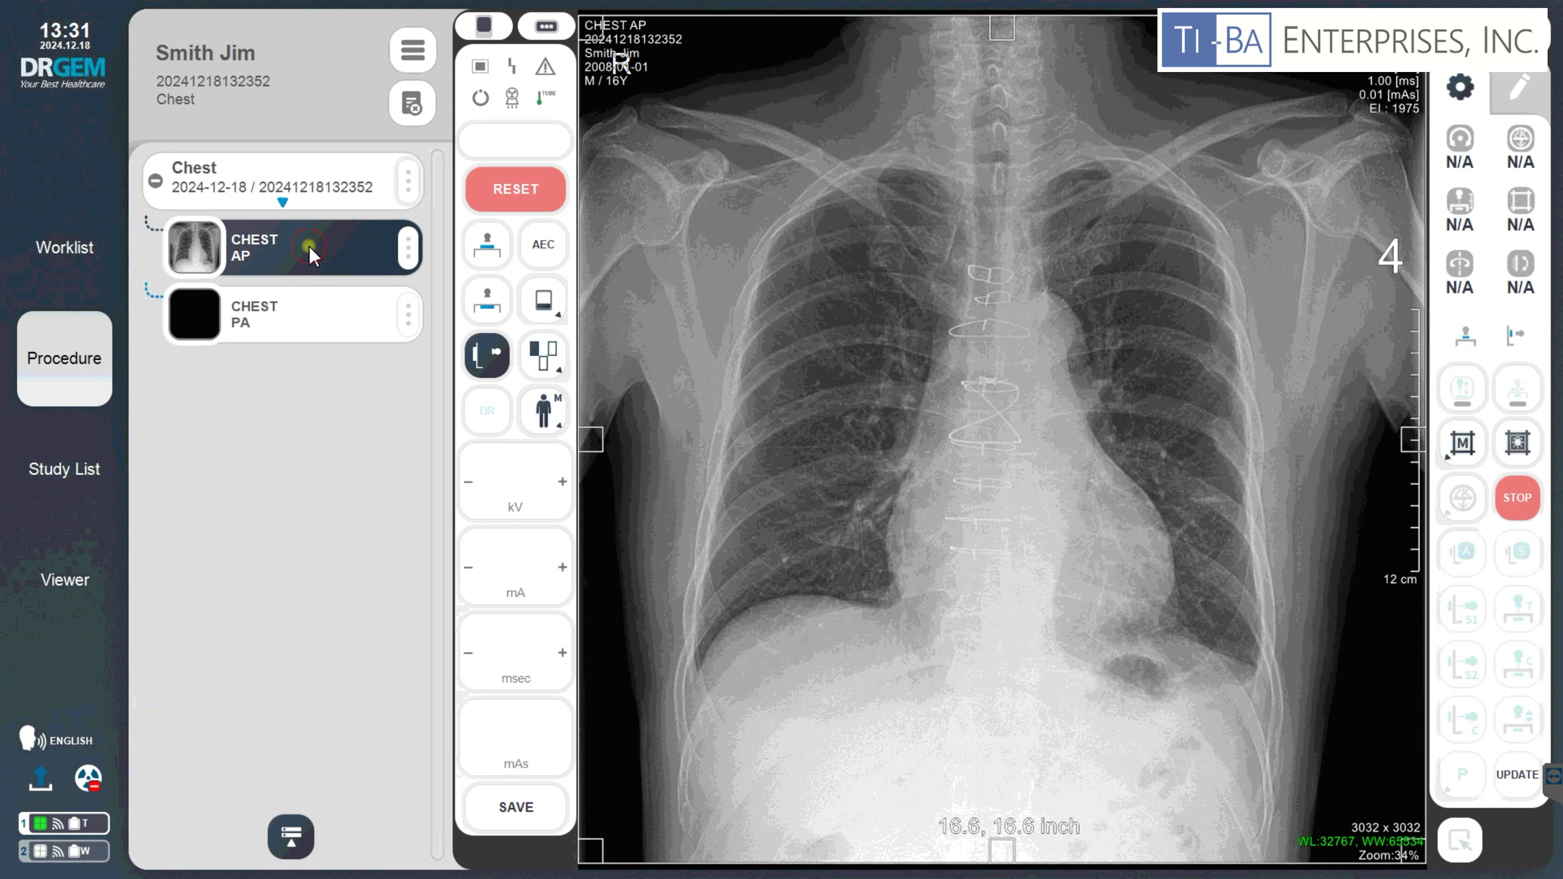
left_click(298, 295)
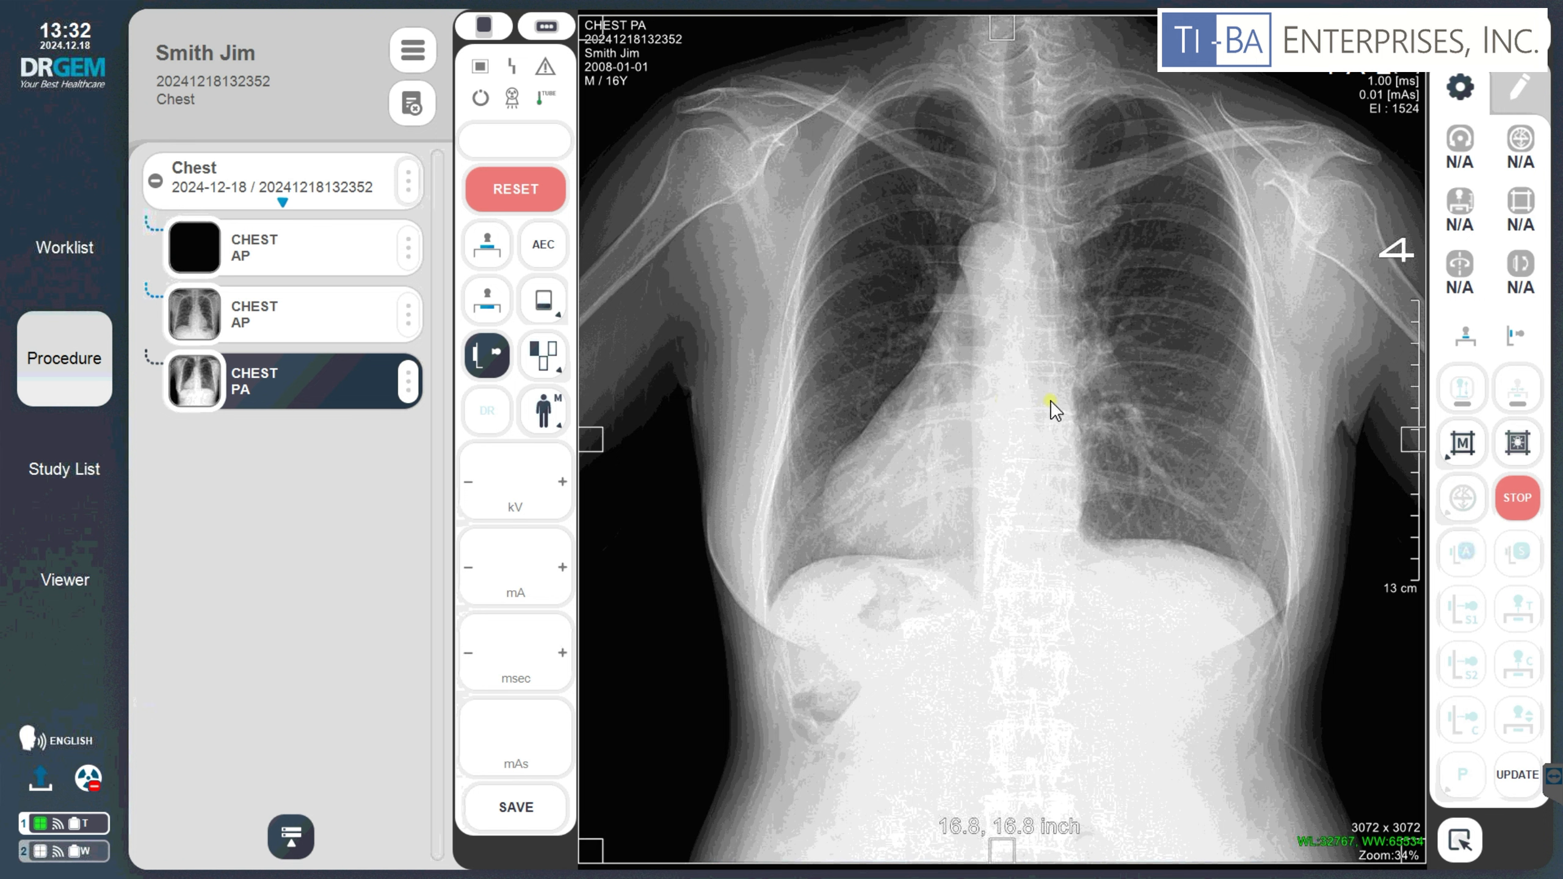
left_click(413, 107)
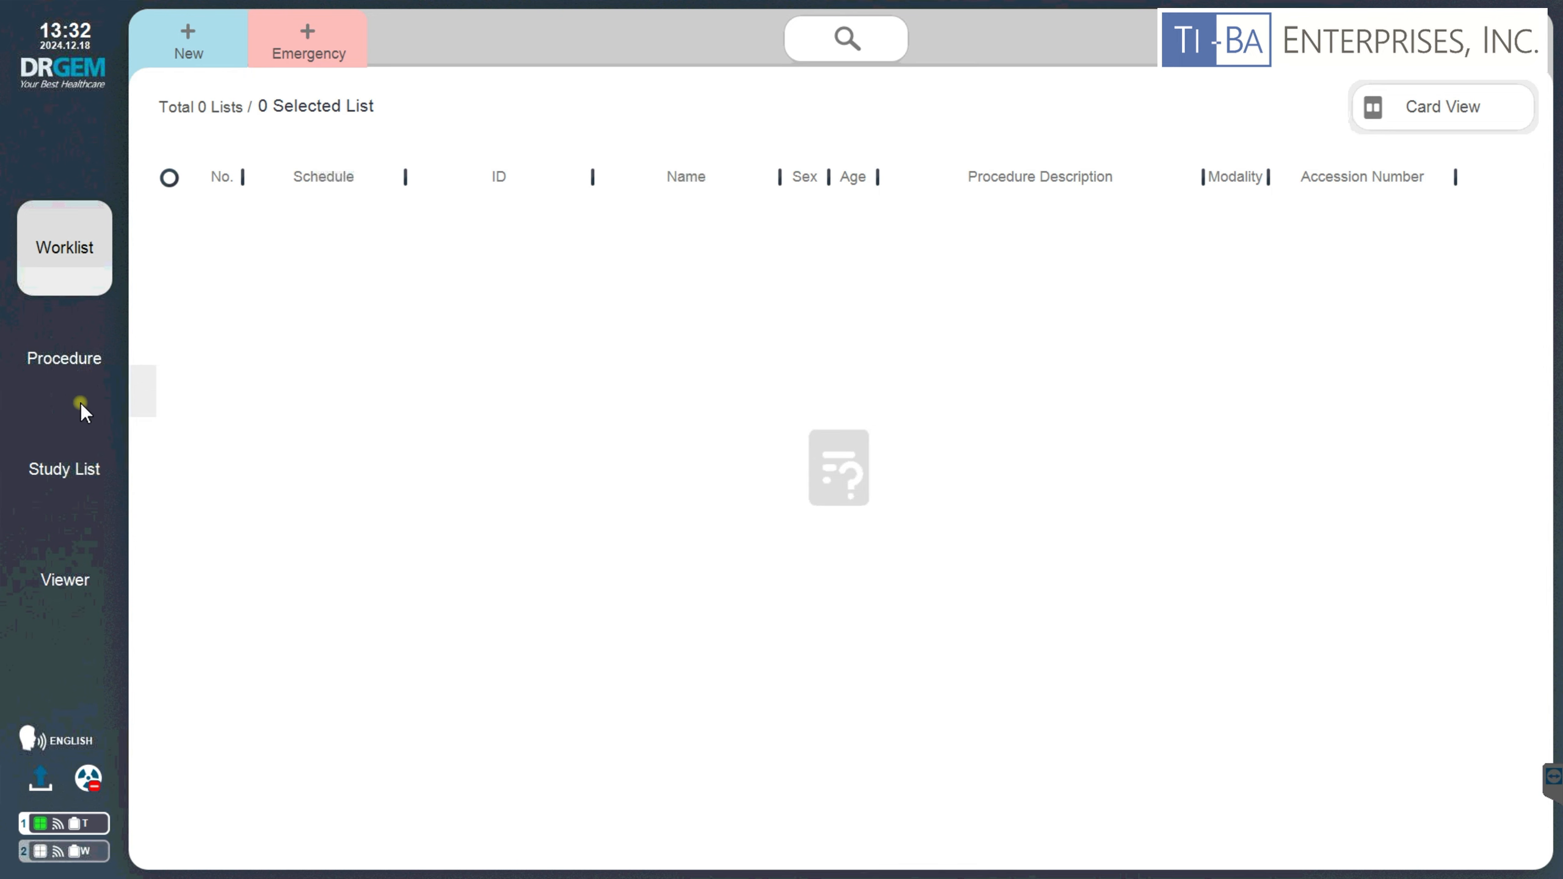
left_click(74, 468)
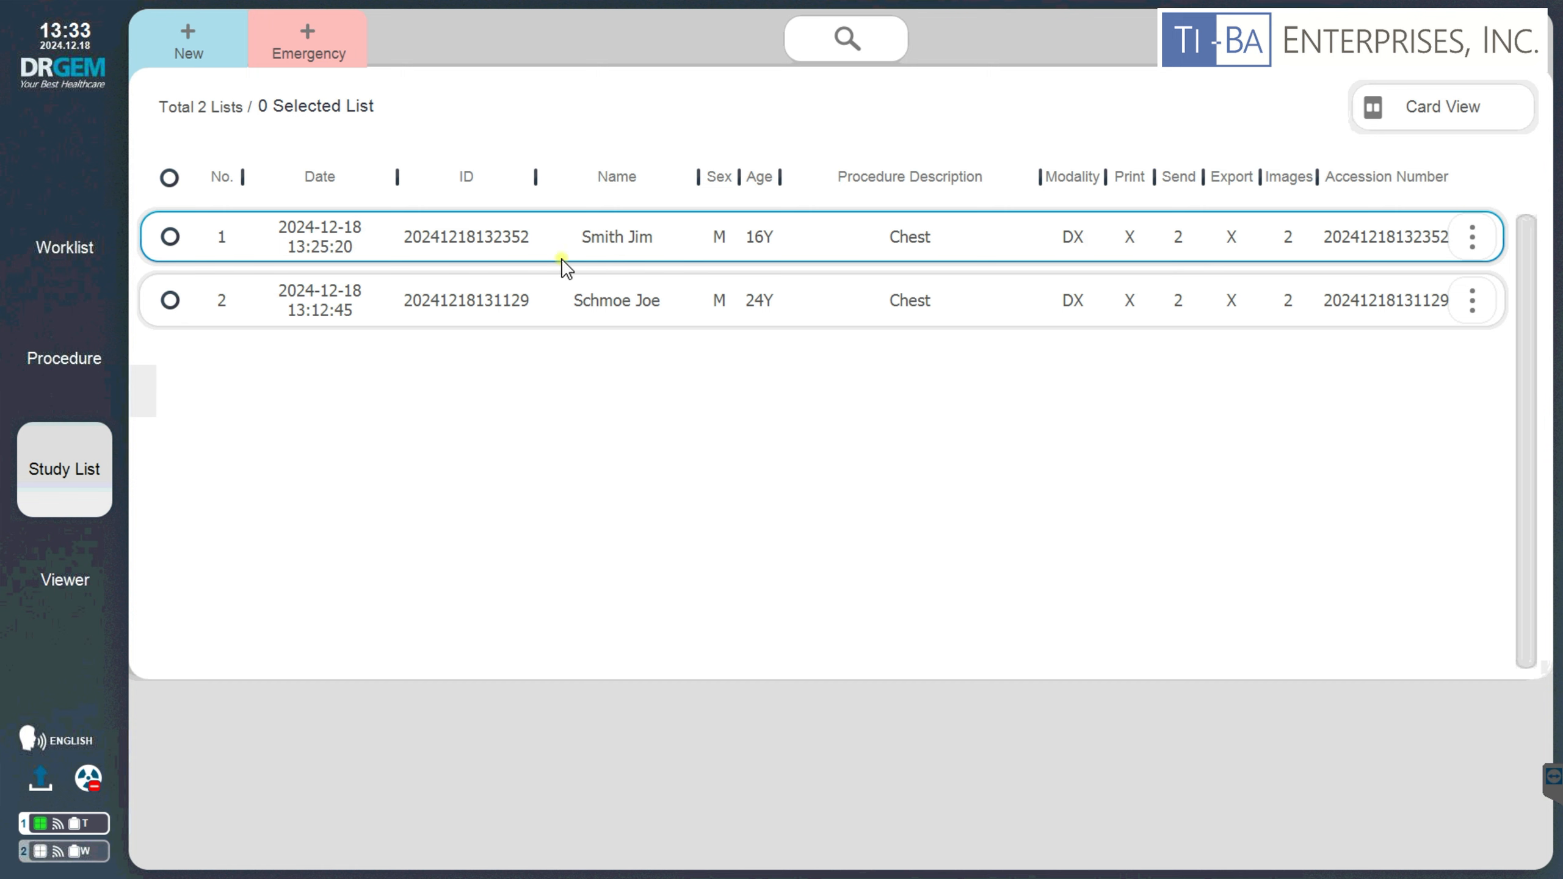
left_click(173, 240)
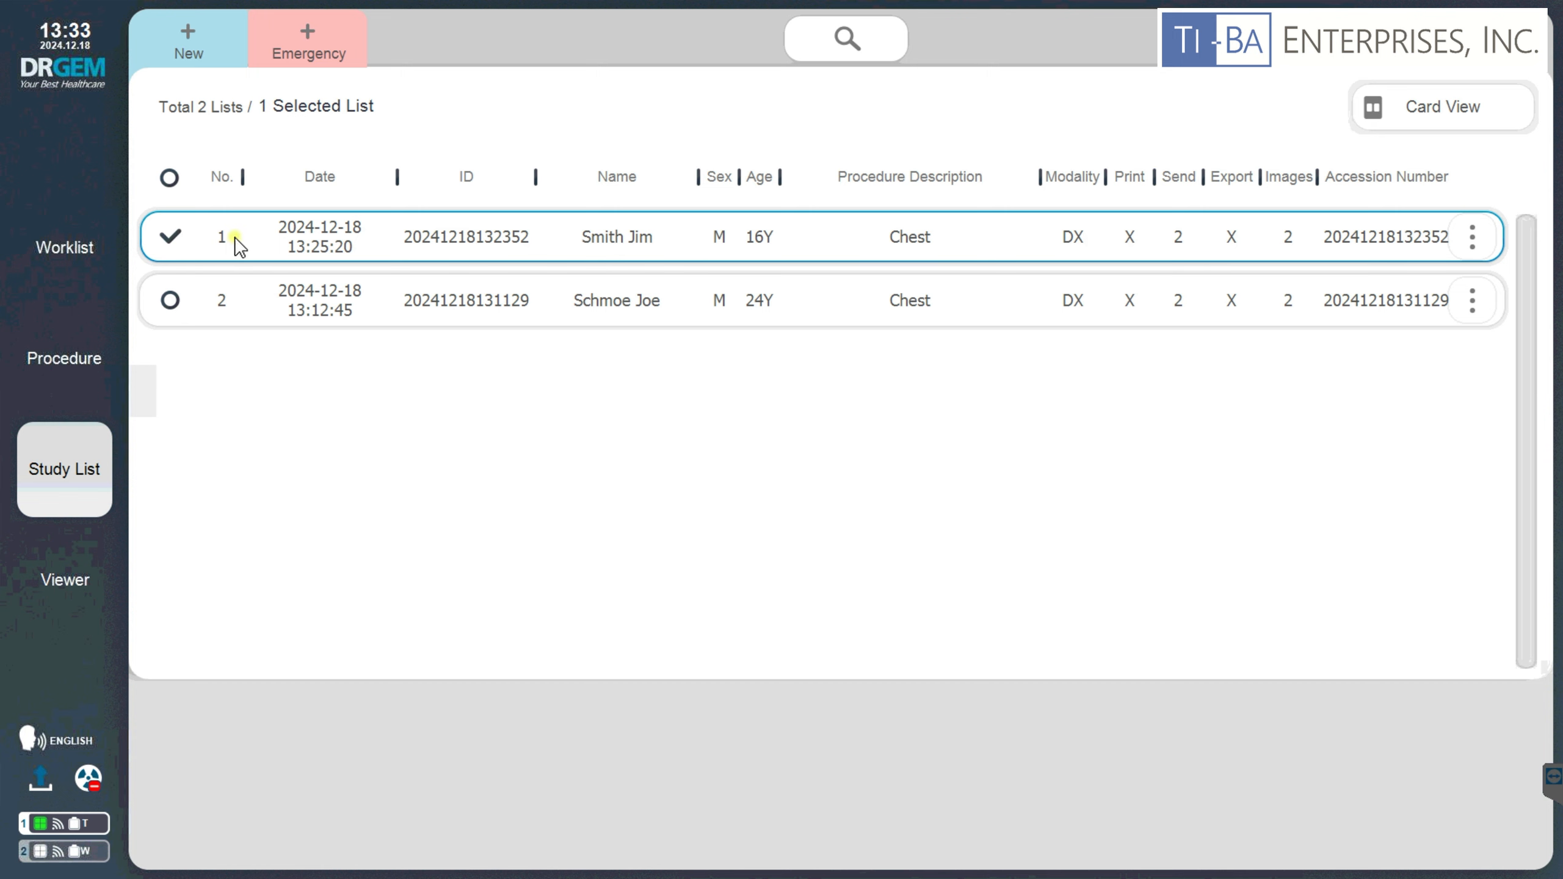
double_click(425, 246)
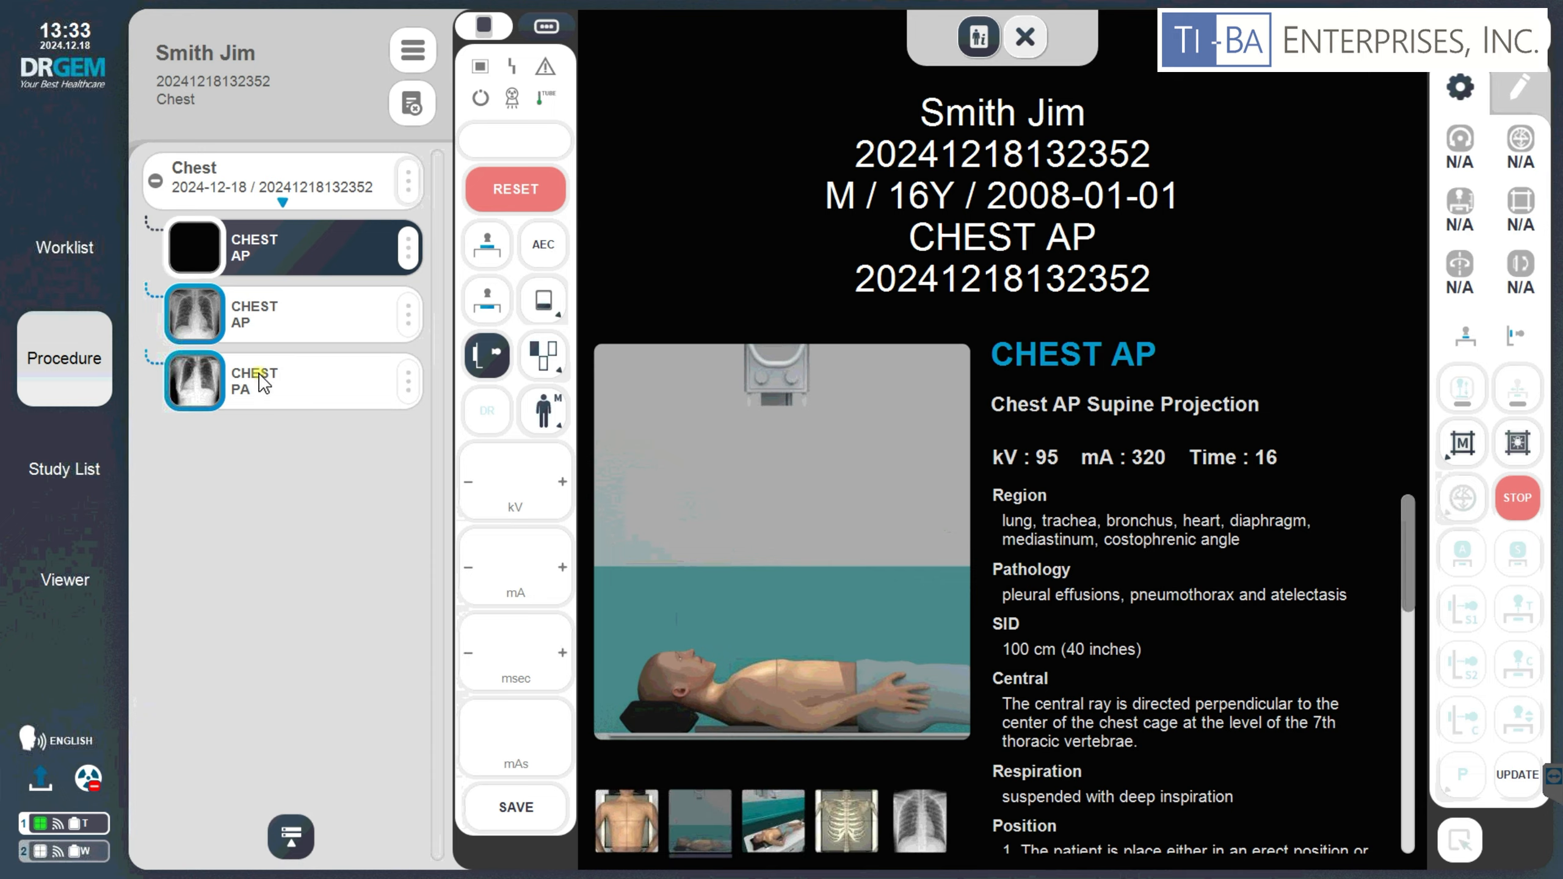
View the acquired CHEST AP and CHEST PA images of the reopened study.
left_click(264, 382)
left_click(288, 325)
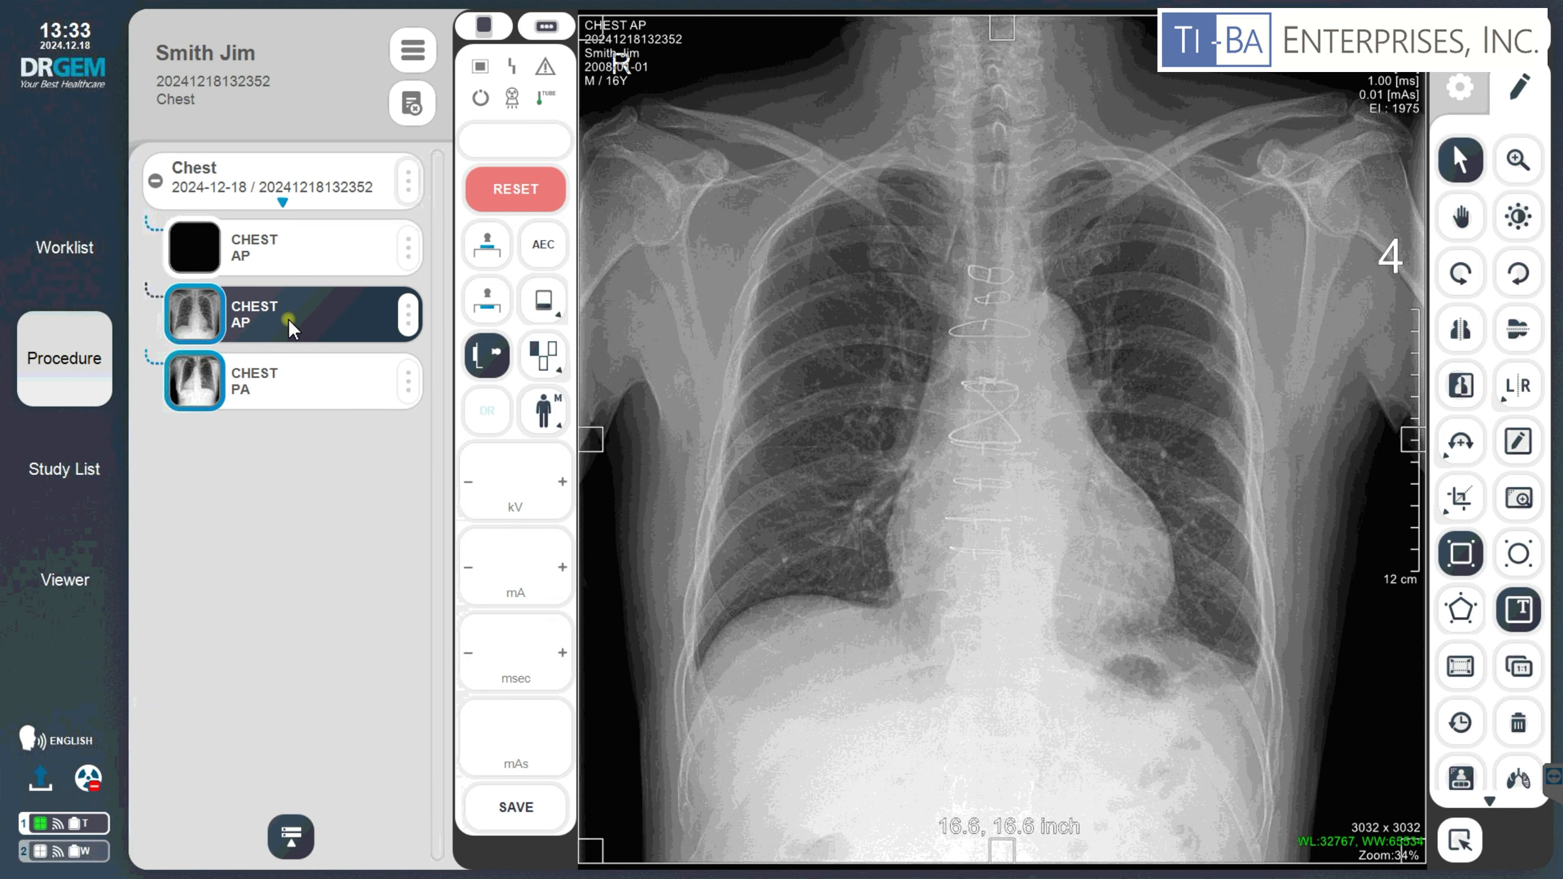
left_click(278, 381)
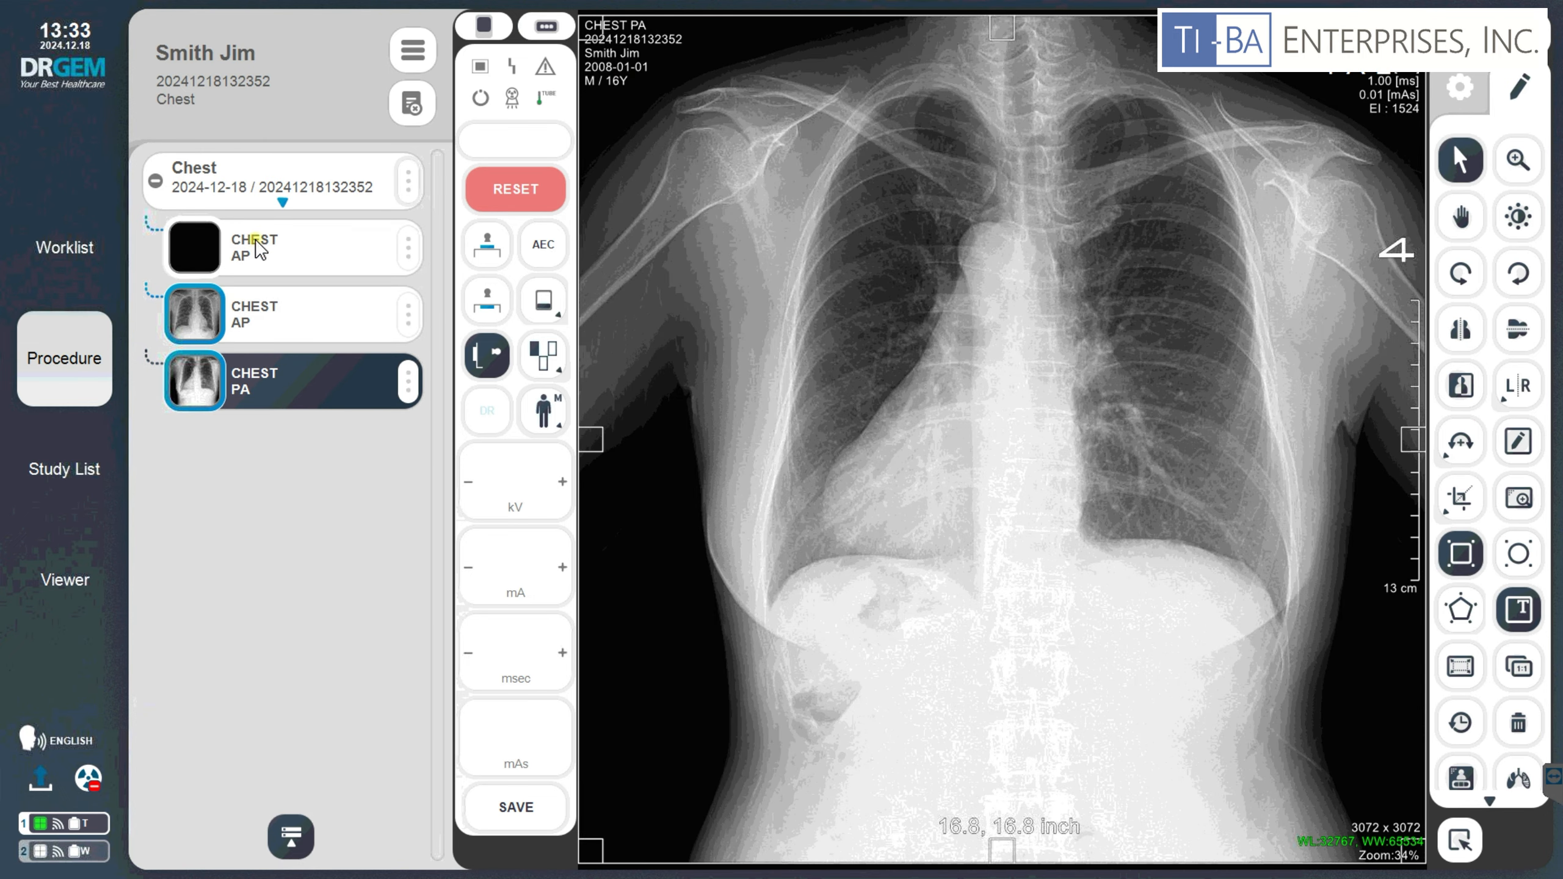
Close the reopened chest study and check the worklist and the study list.
left_click(411, 104)
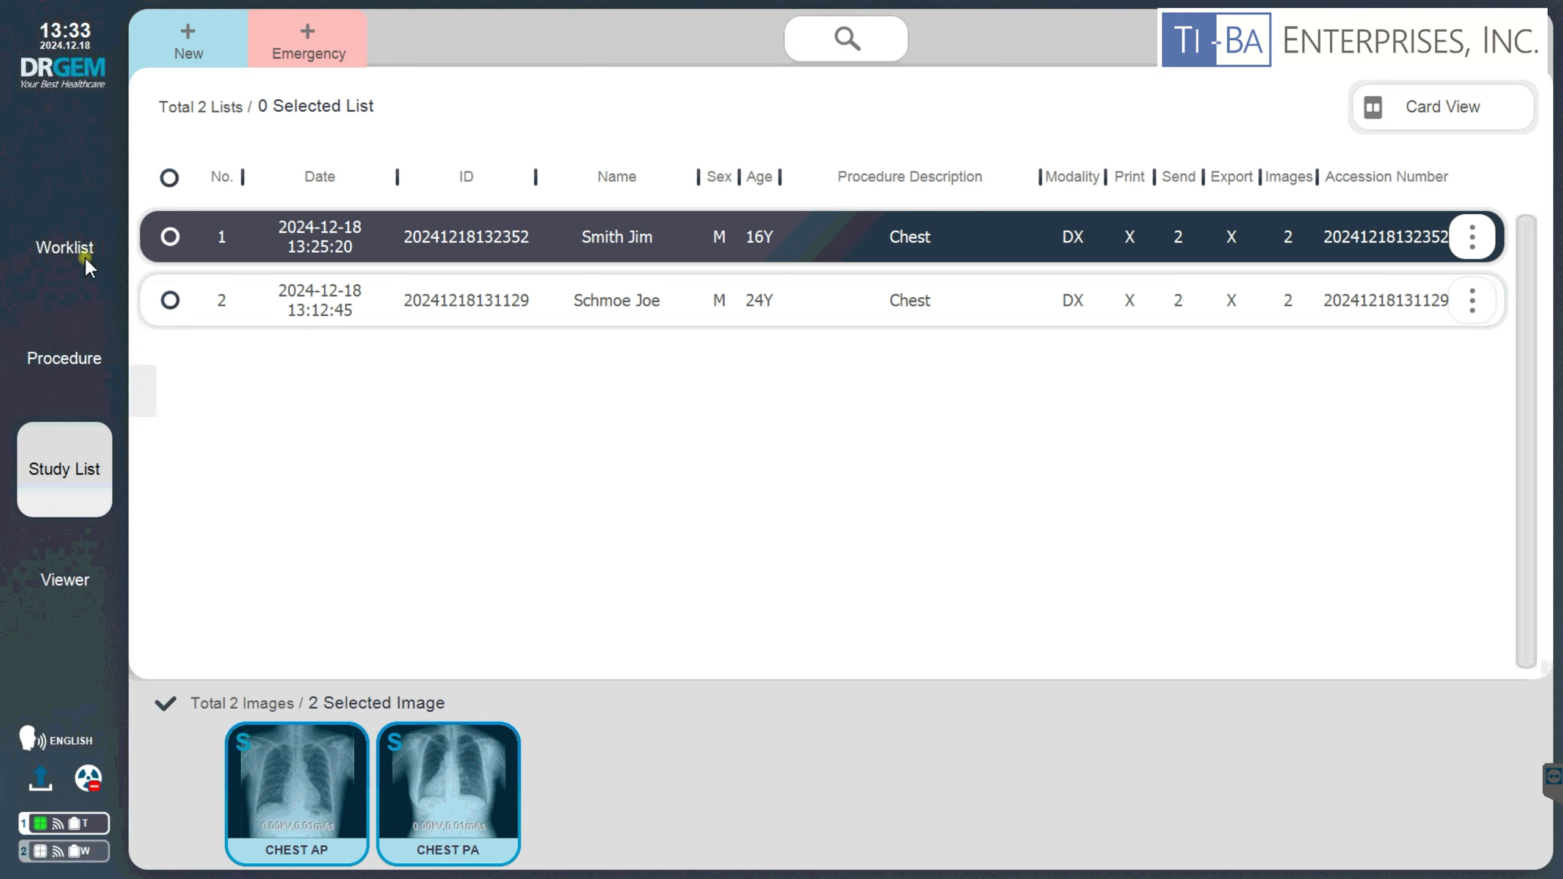
left_click(72, 244)
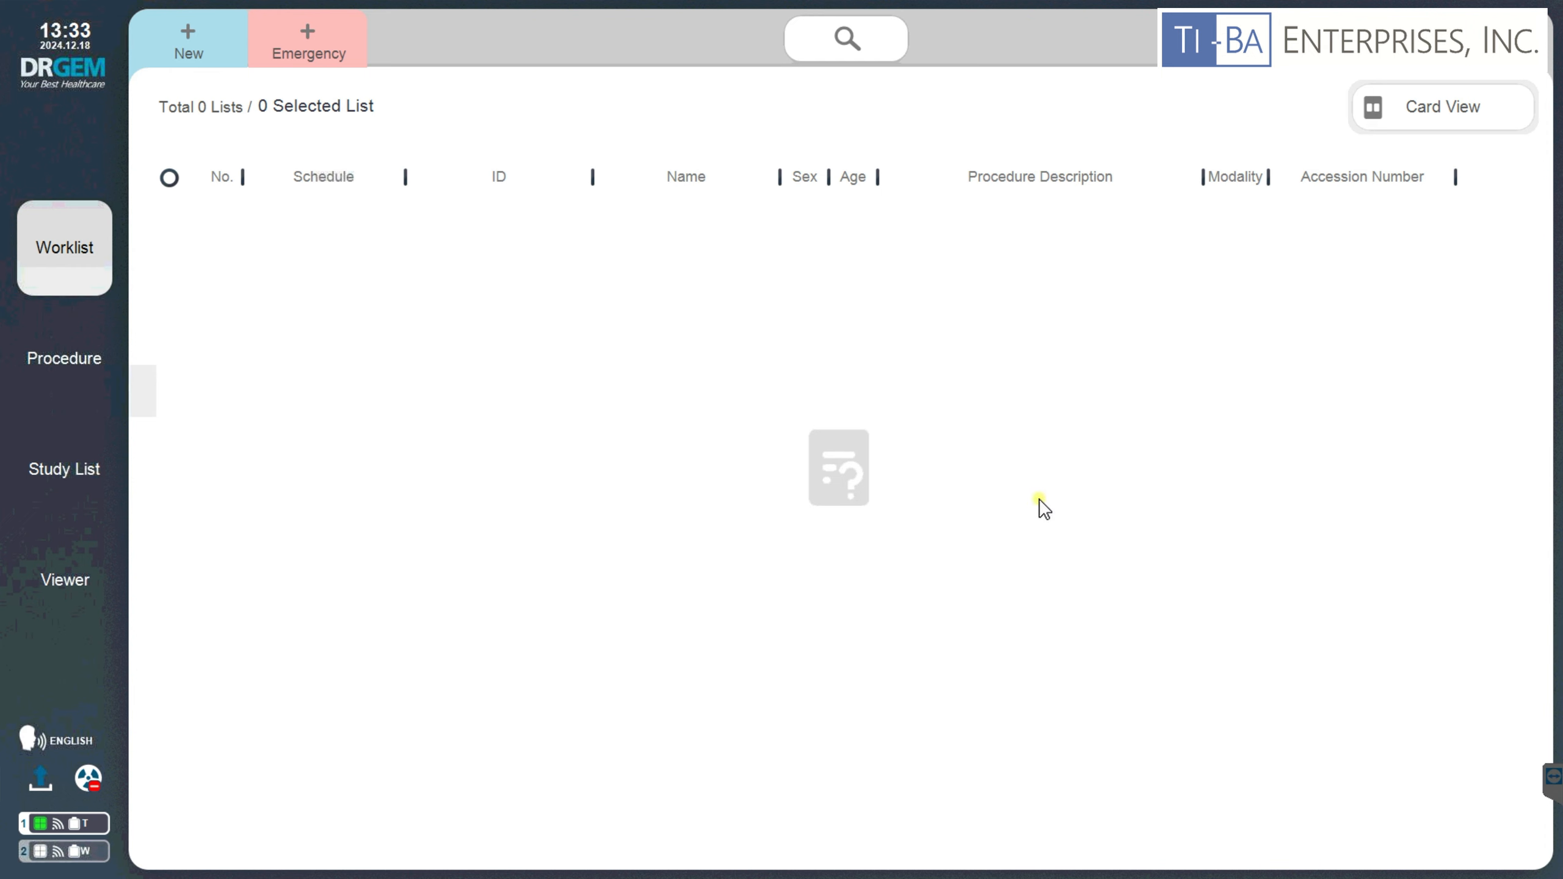
left_click(61, 466)
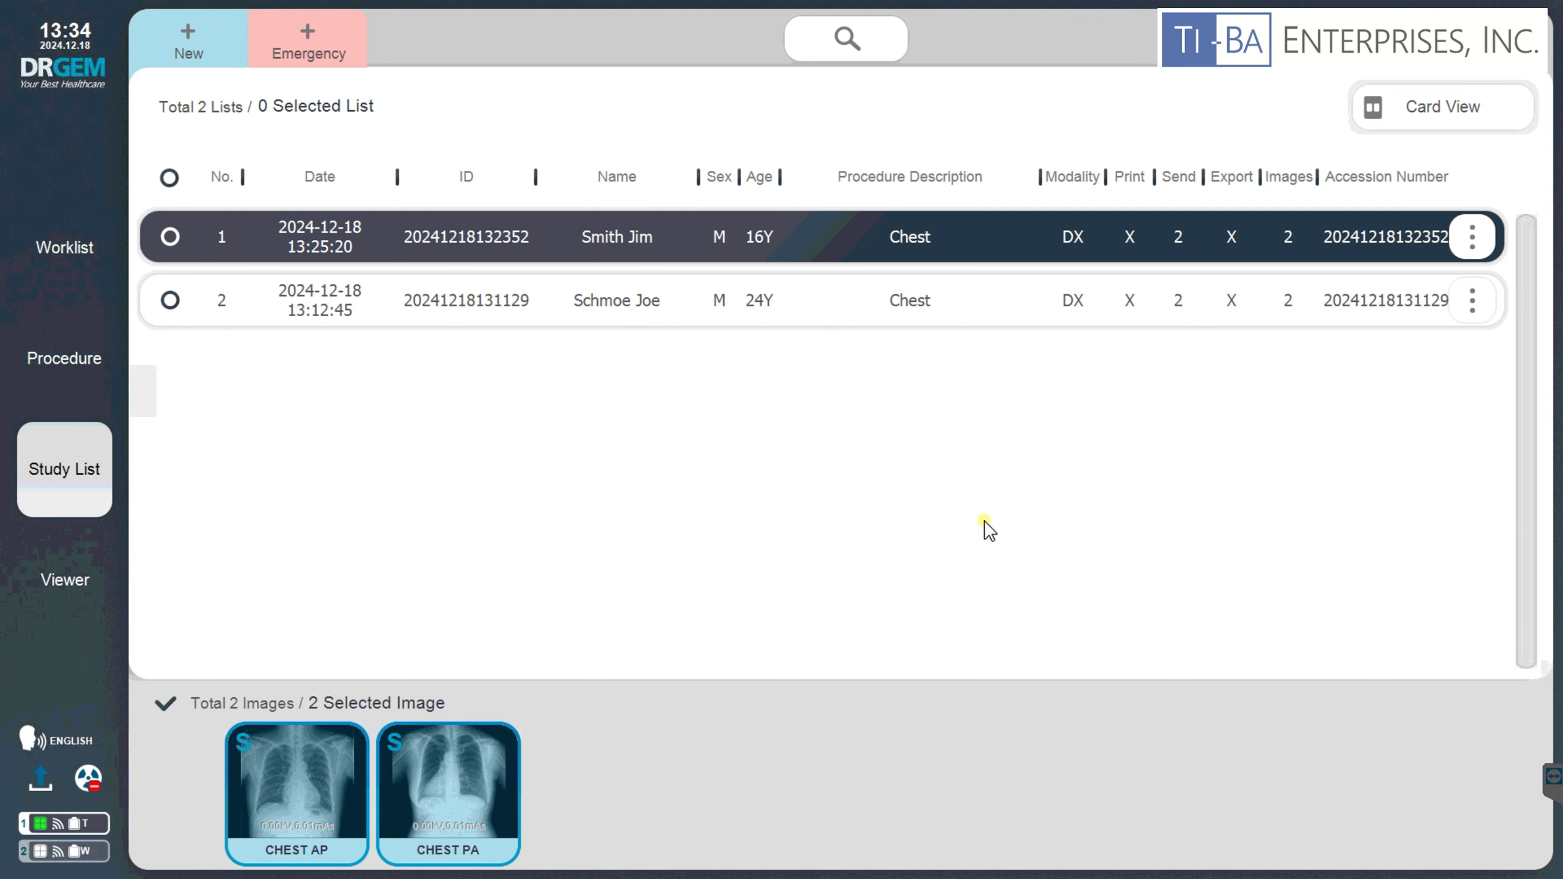